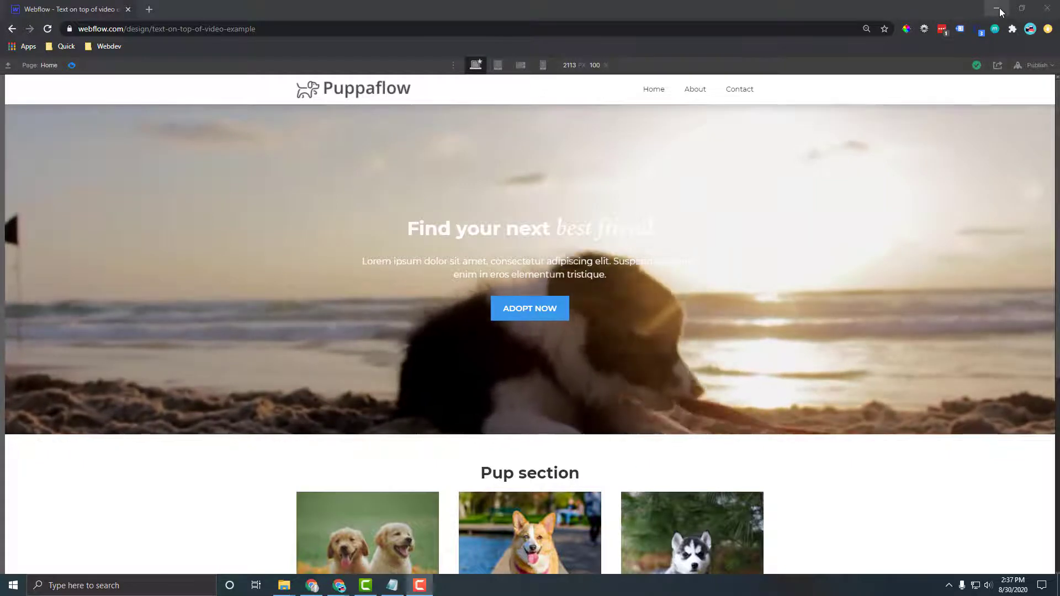
# Put the example page out of view and add a Background Video element inside the empty section below the navbar.
pyautogui.click(1000, 8)
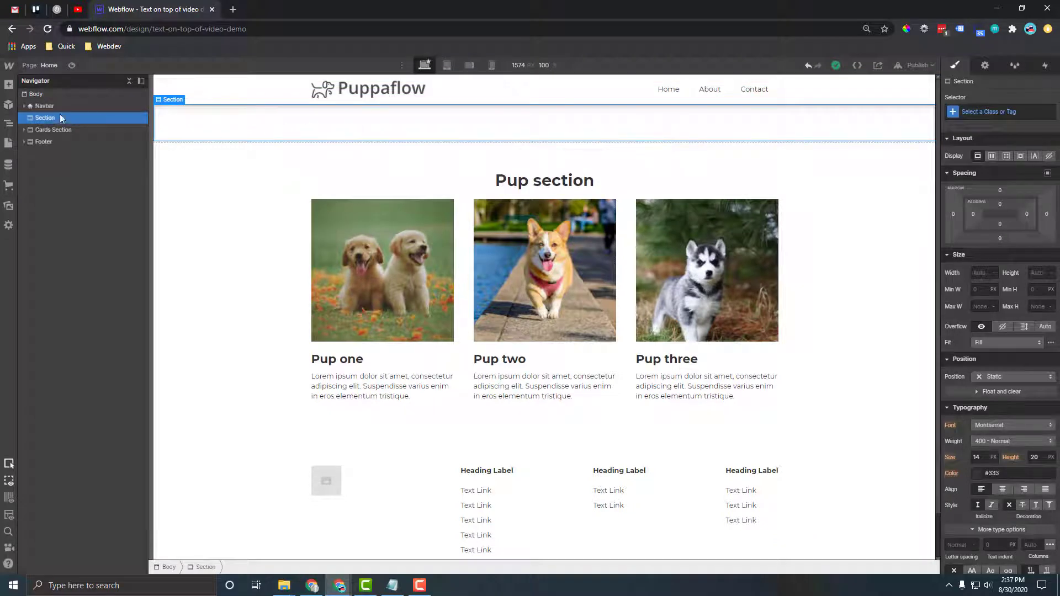
pyautogui.click(9, 85)
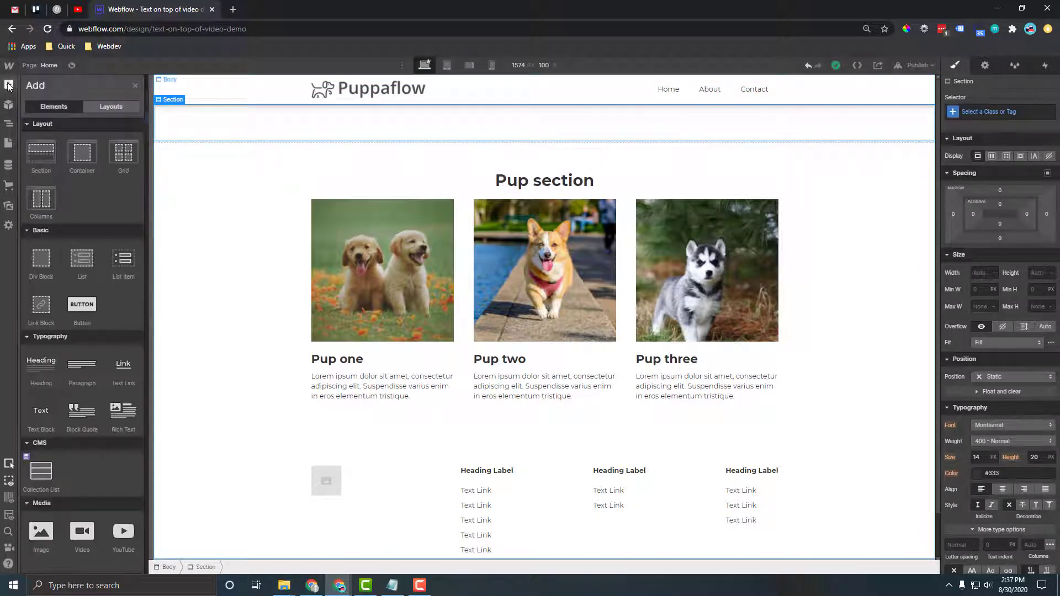
pyautogui.scroll(-5, 50, 339)
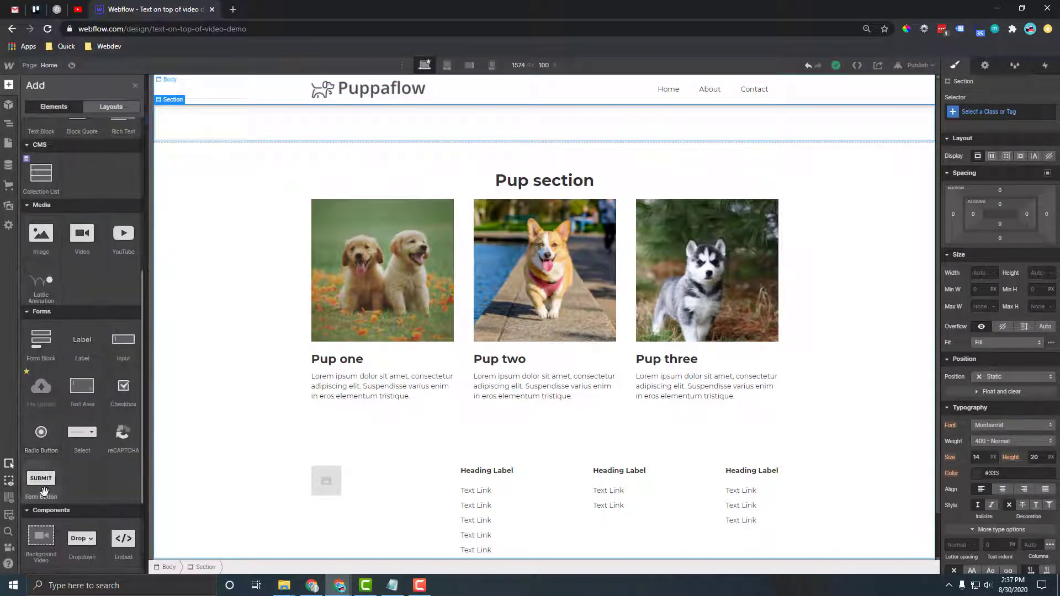
pyautogui.moveTo(330, 145); pyautogui.dragTo(333, 131)
# Upload home-video.mp4 as the background video's source and close its settings.
pyautogui.click(234, 383)
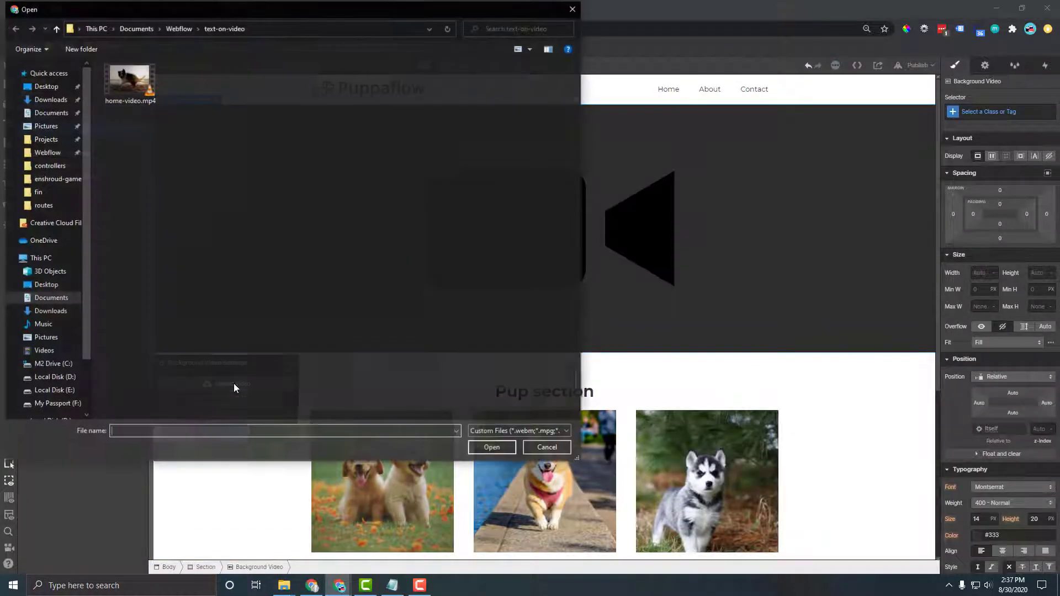
pyautogui.click(133, 85)
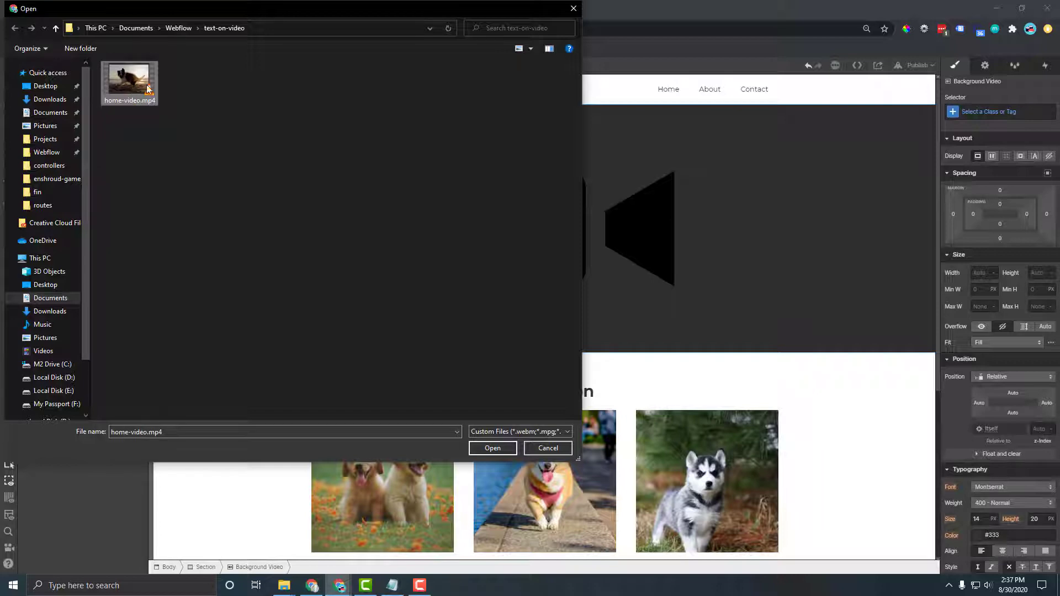
pyautogui.doubleClick(129, 79)
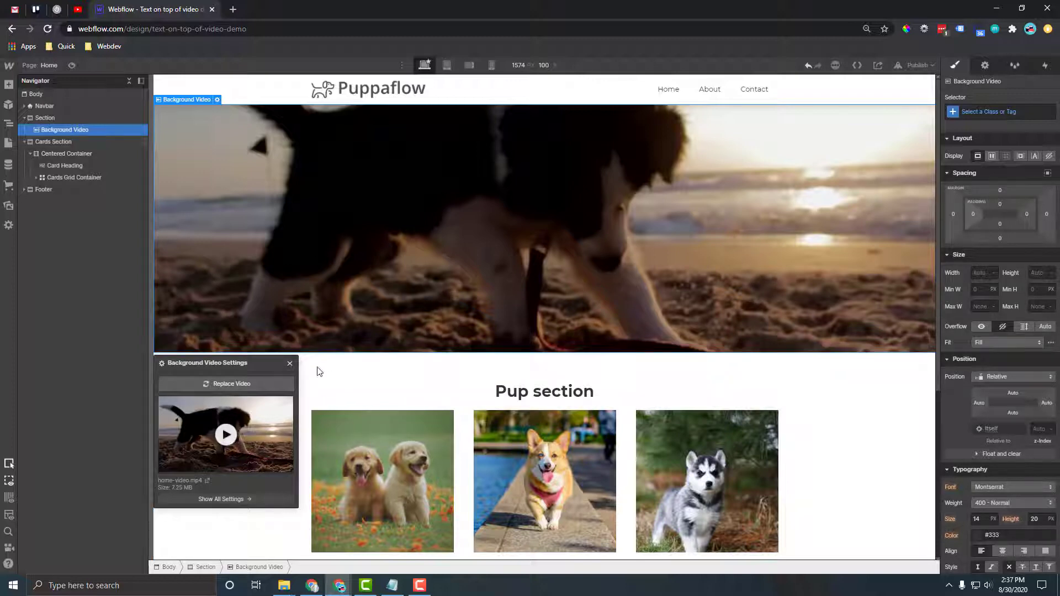
pyautogui.click(290, 363)
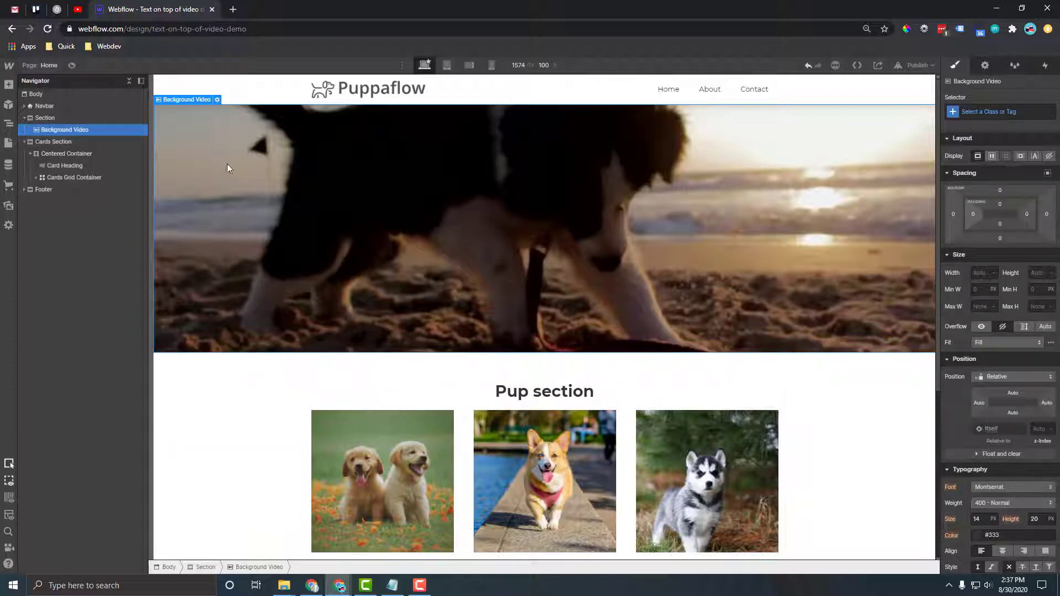
# Add a heading, a paragraph and a button inside the background video.
pyautogui.click(8, 85)
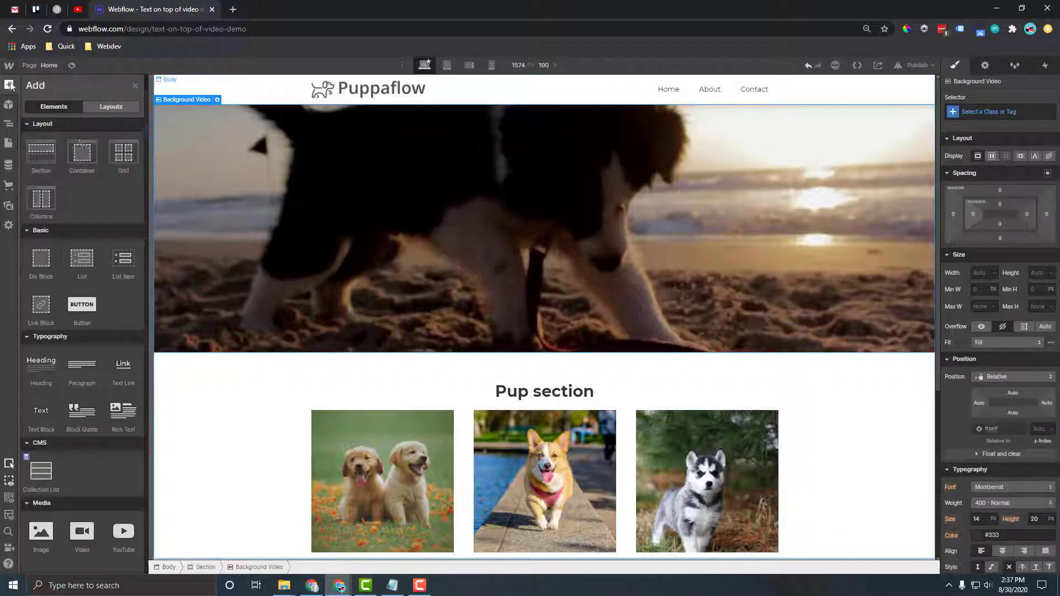
pyautogui.click(42, 360)
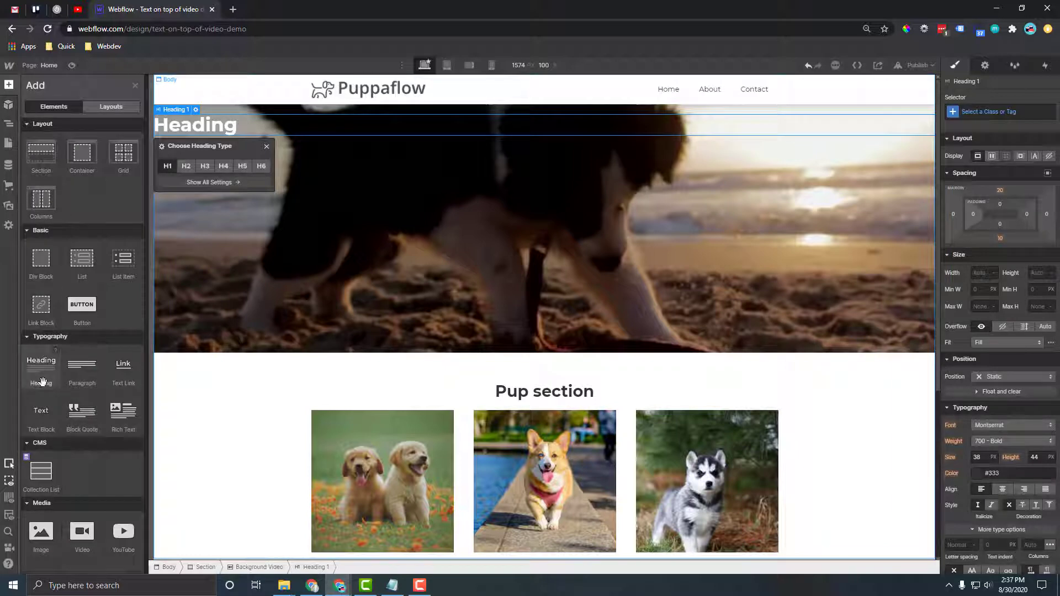
pyautogui.click(78, 380)
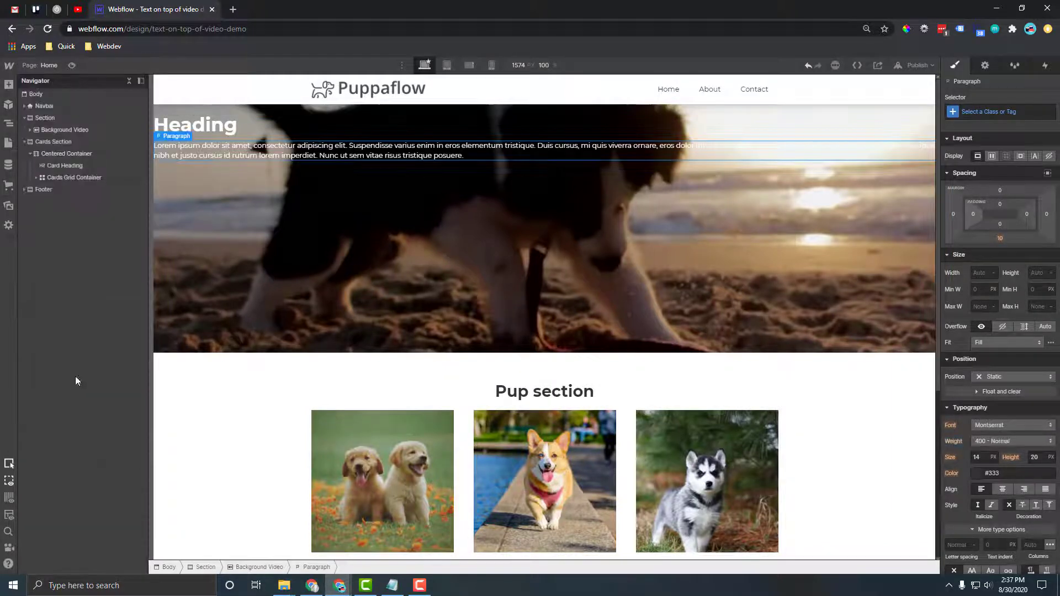
pyautogui.click(9, 85)
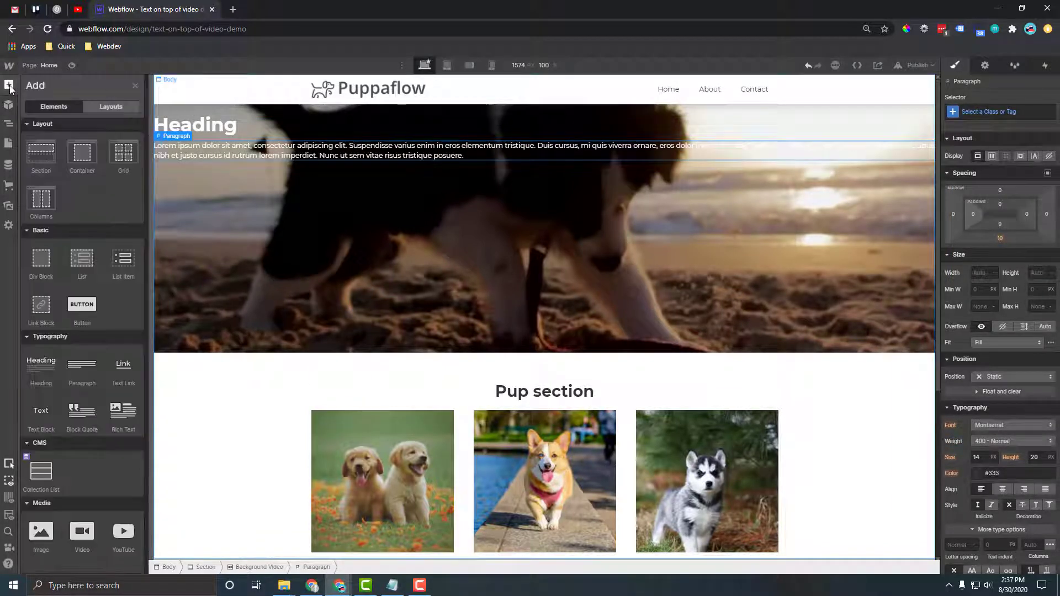
pyautogui.click(82, 305)
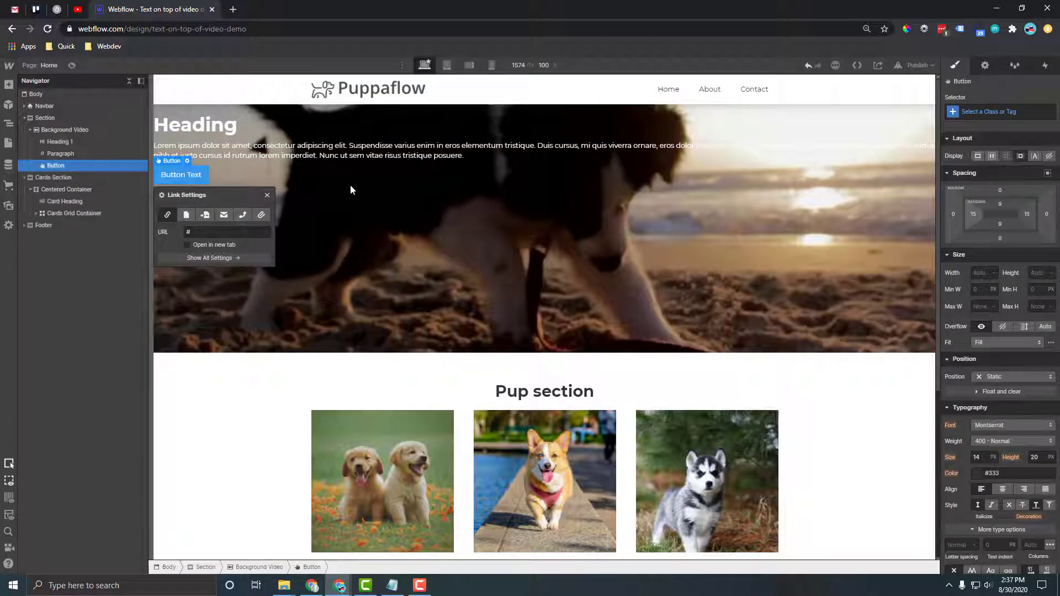
# Apply the existing Button class to the new button in the background video.
pyautogui.click(991, 111)
pyautogui.write('B')
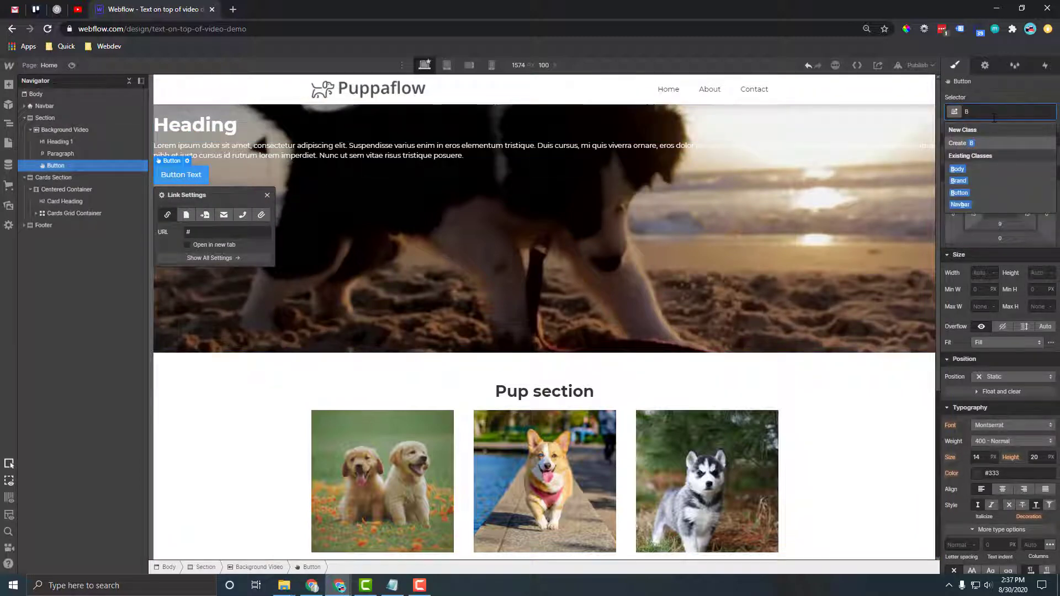
pyautogui.write('ut')
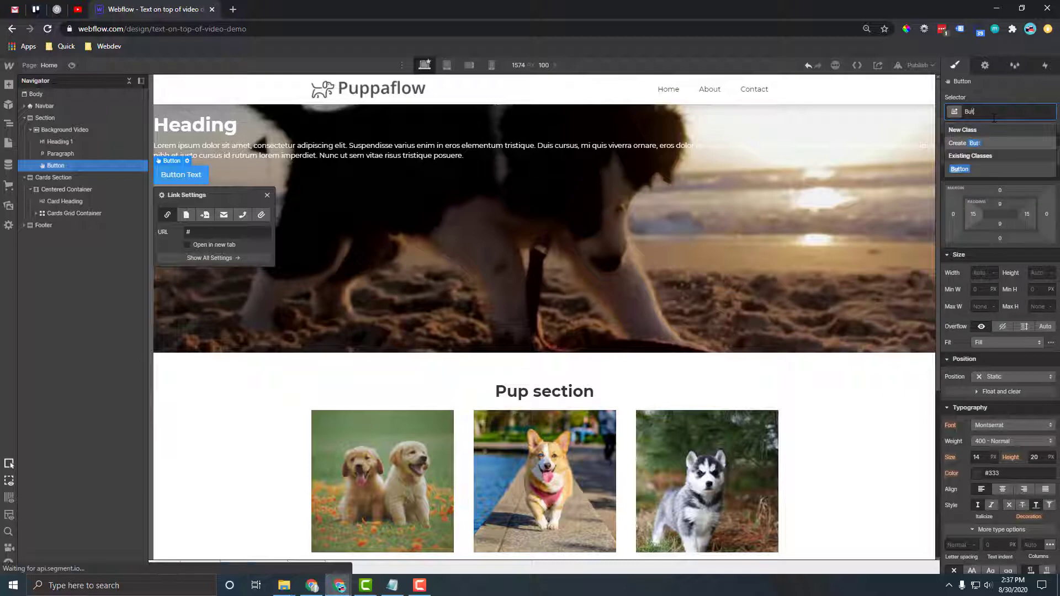
pyautogui.press('Return')
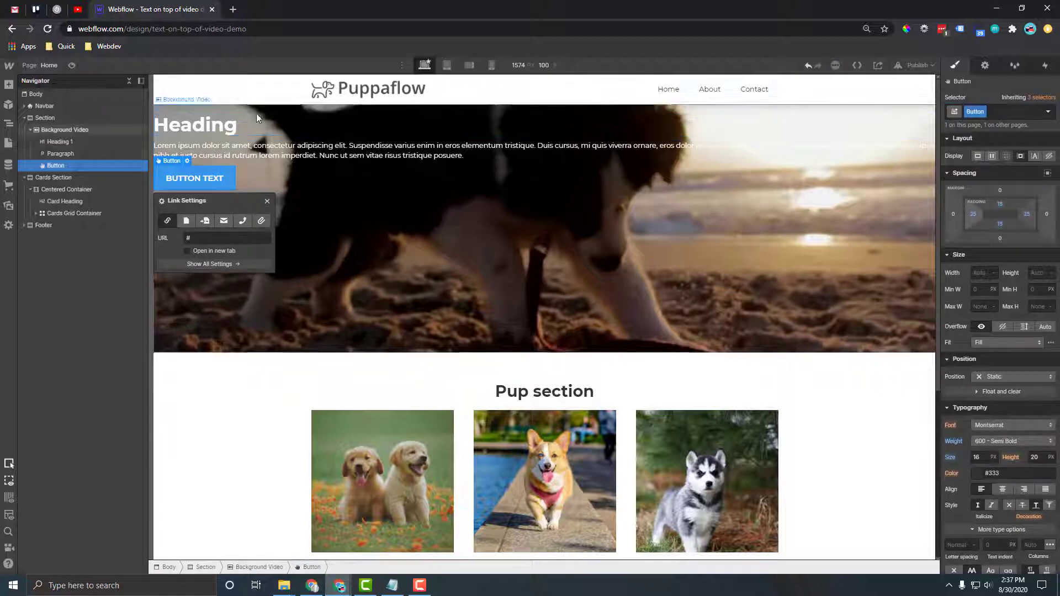
# Give the paragraph in the background video a new class named Hero Video Text.
pyautogui.click(269, 151)
pyautogui.click(993, 111)
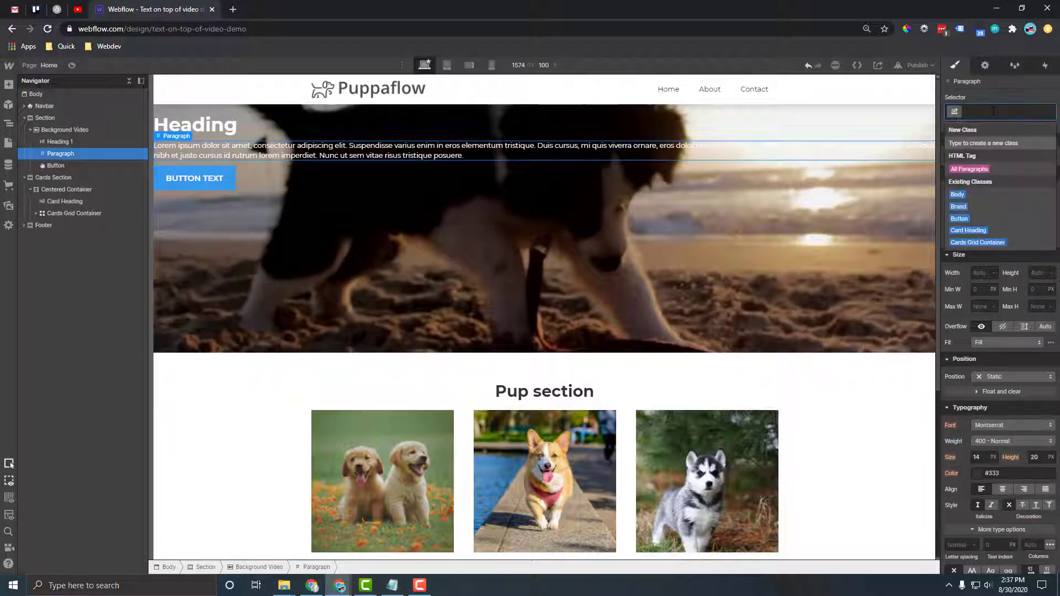
pyautogui.write('Hero Video')
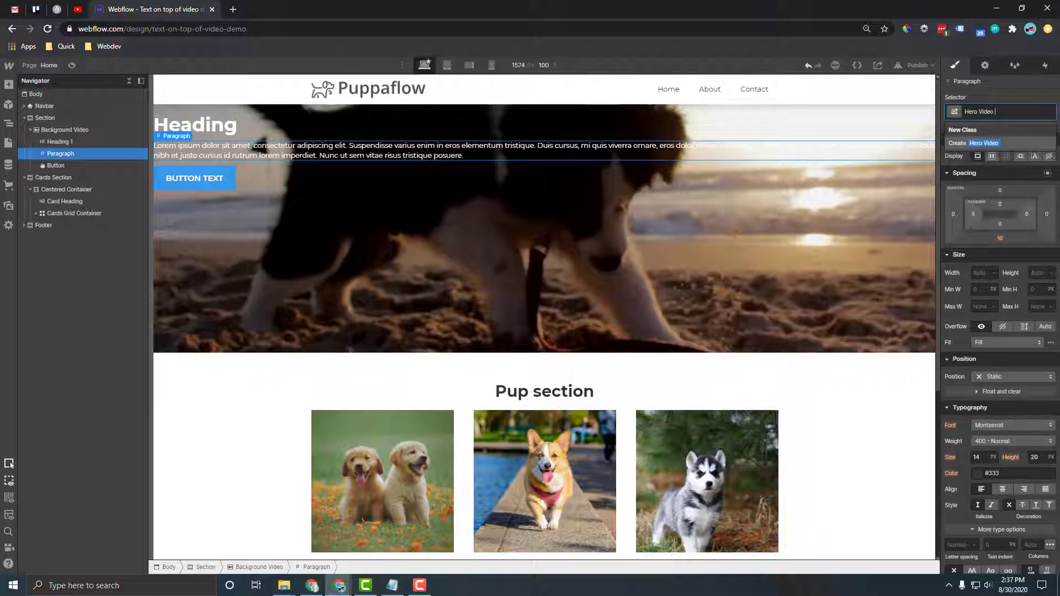
pyautogui.write(' Text')
pyautogui.press('Return')
# Give the heading in the background video a new class named Hero Video Heading.
pyautogui.click(91, 142)
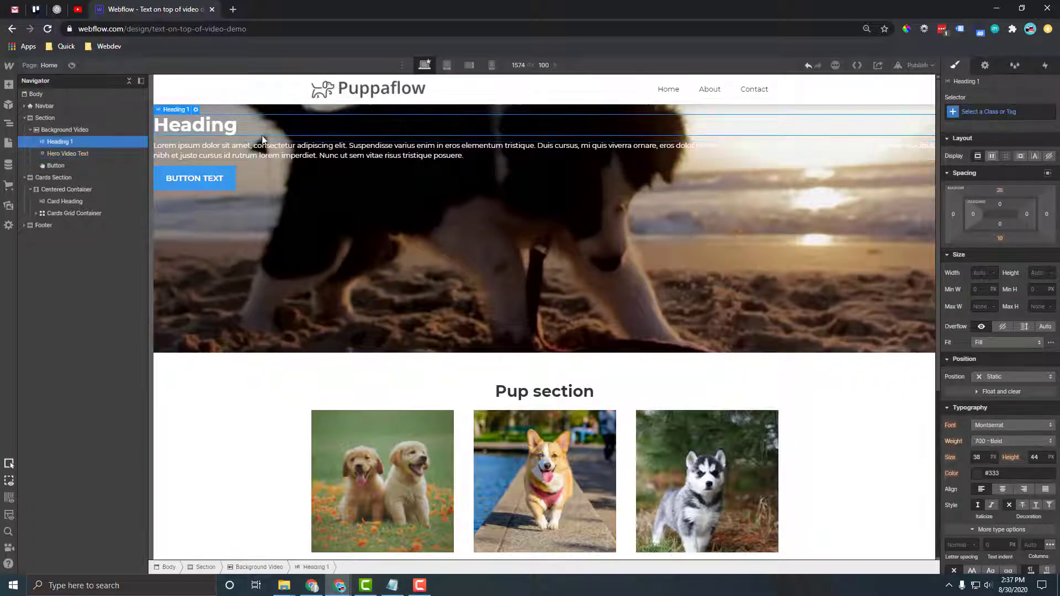
pyautogui.hotkey('ctrl', 'Return')
pyautogui.write('Hero Video Heading')
pyautogui.press('Return')
# Add a div block inside the background video and nest the heading, paragraph and button in it.
pyautogui.click(76, 127)
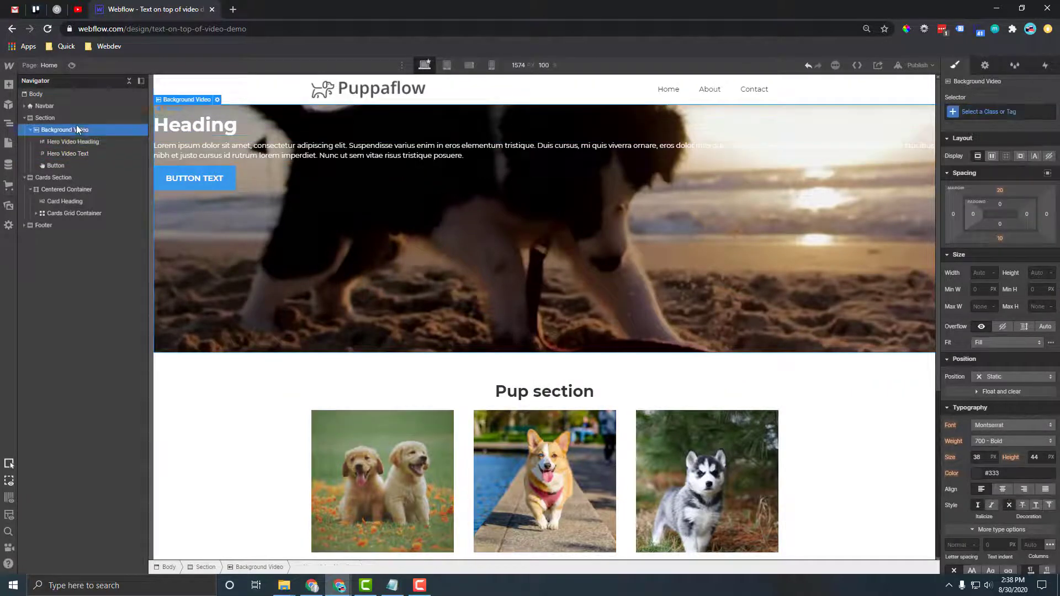
pyautogui.click(9, 85)
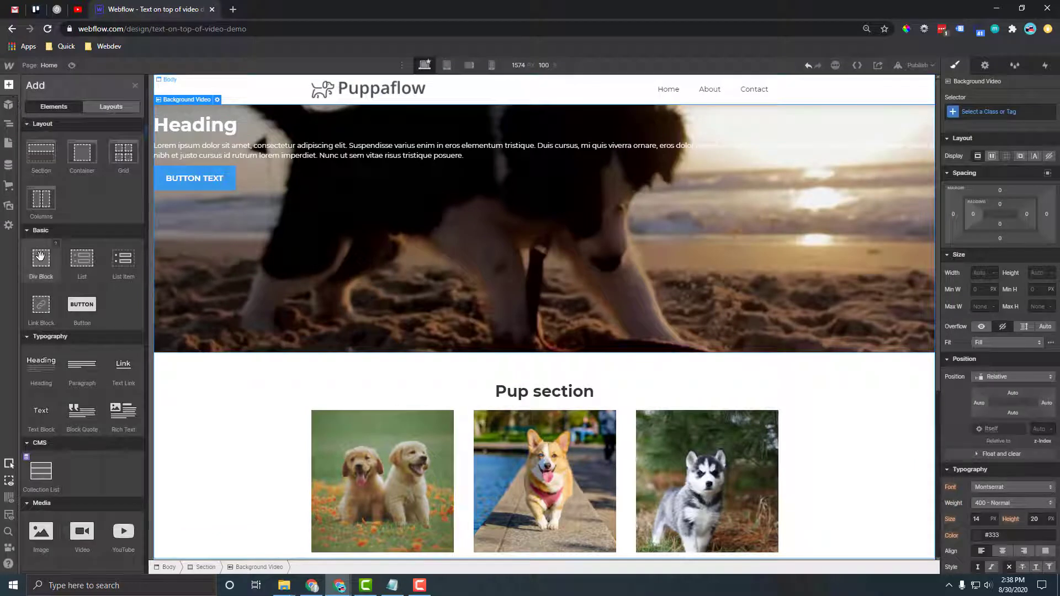
pyautogui.moveTo(40, 258); pyautogui.dragTo(299, 132)
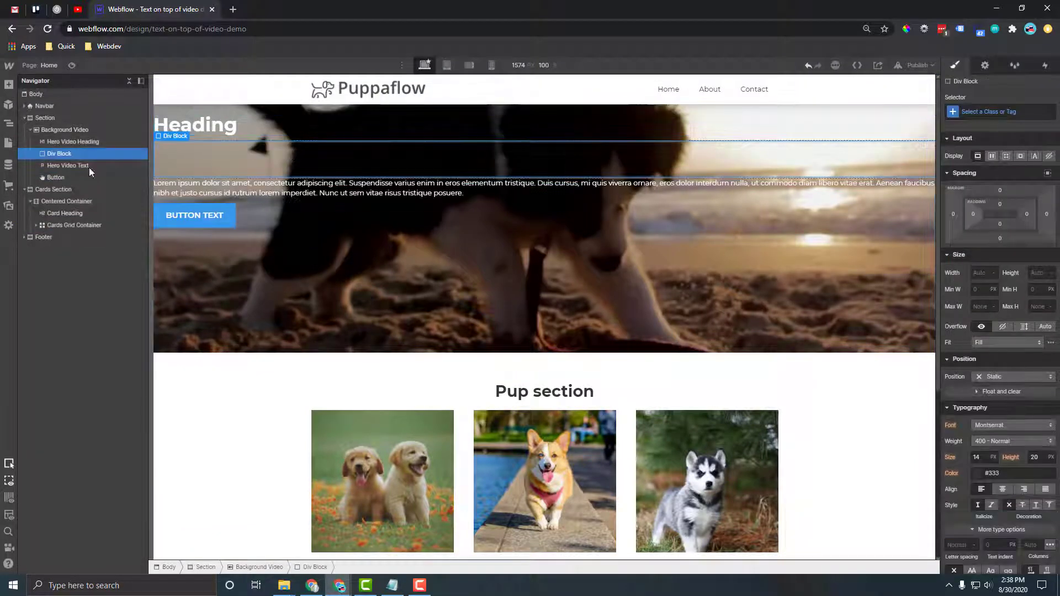
pyautogui.moveTo(53, 148); pyautogui.dragTo(67, 167)
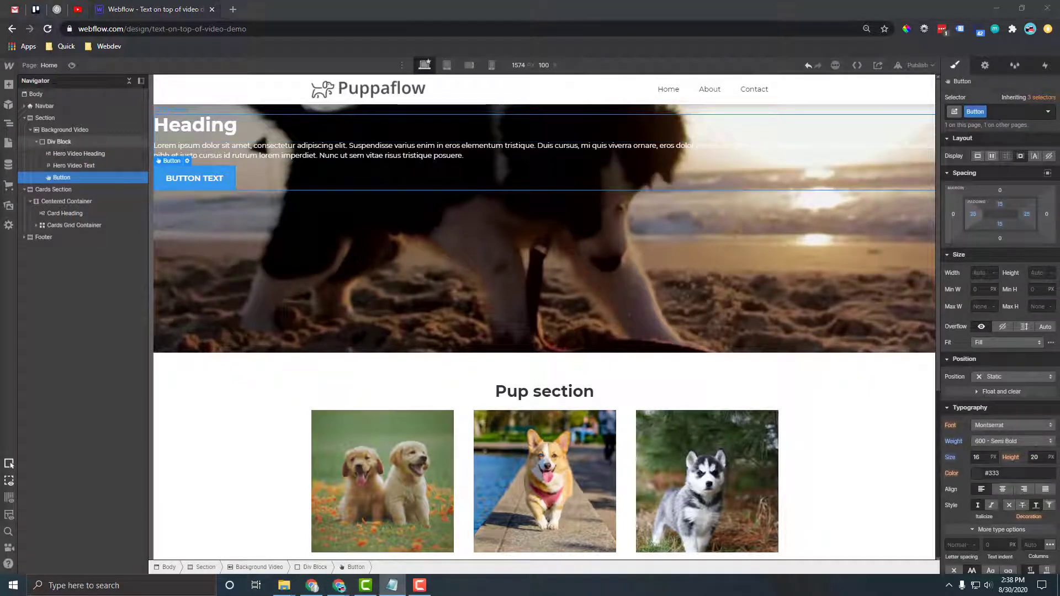
# Replace the hero heading's text with "Find your next best friend".
pyautogui.click(228, 120)
pyautogui.doubleClick(228, 120)
pyautogui.write('Find your next best friend')
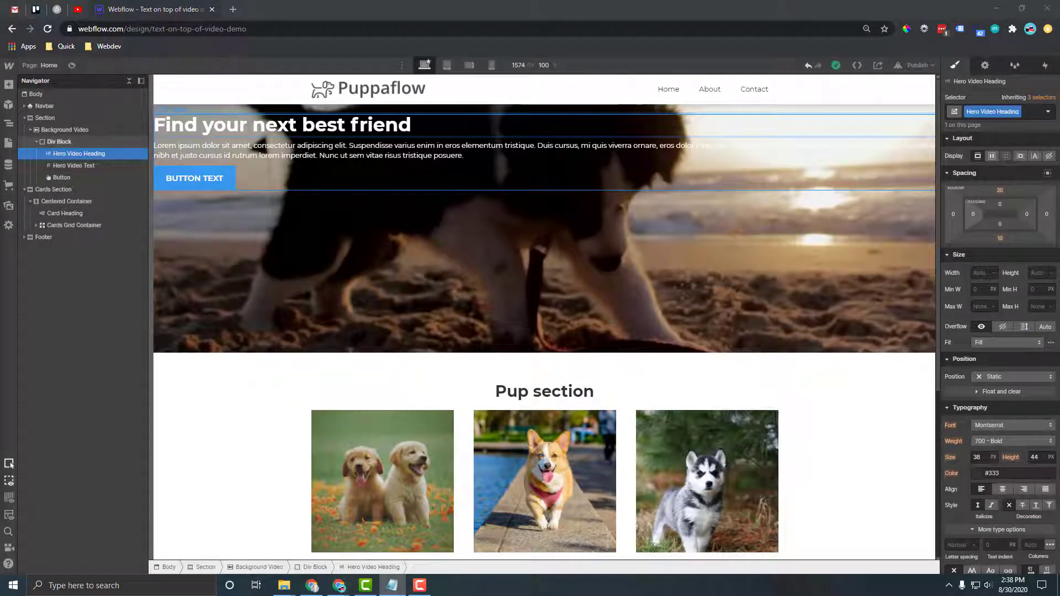
# Shorten the hero paragraph to "Lorem ipsum dolor sit amet, consectetur adipiscing elit. Suspendisse varius enim in eros elementum tristique.".
pyautogui.click(386, 148)
pyautogui.doubleClick(387, 148)
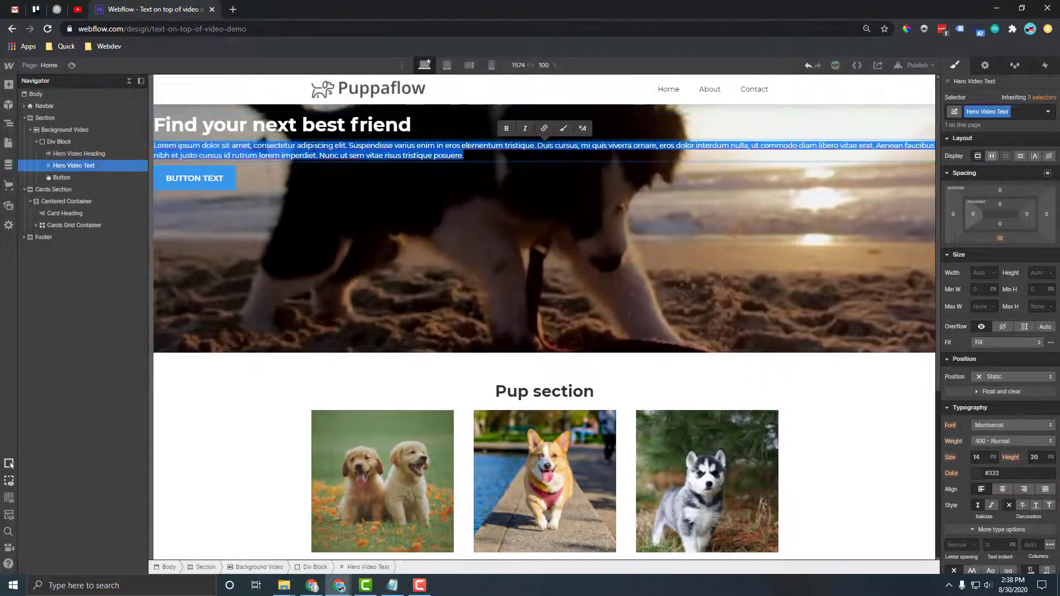
pyautogui.write('Lorem ipsum dolor sit amet, consectetur adipiscing elit. Suspendisse varius enim in eros elementum tristique.')
pyautogui.click(341, 221)
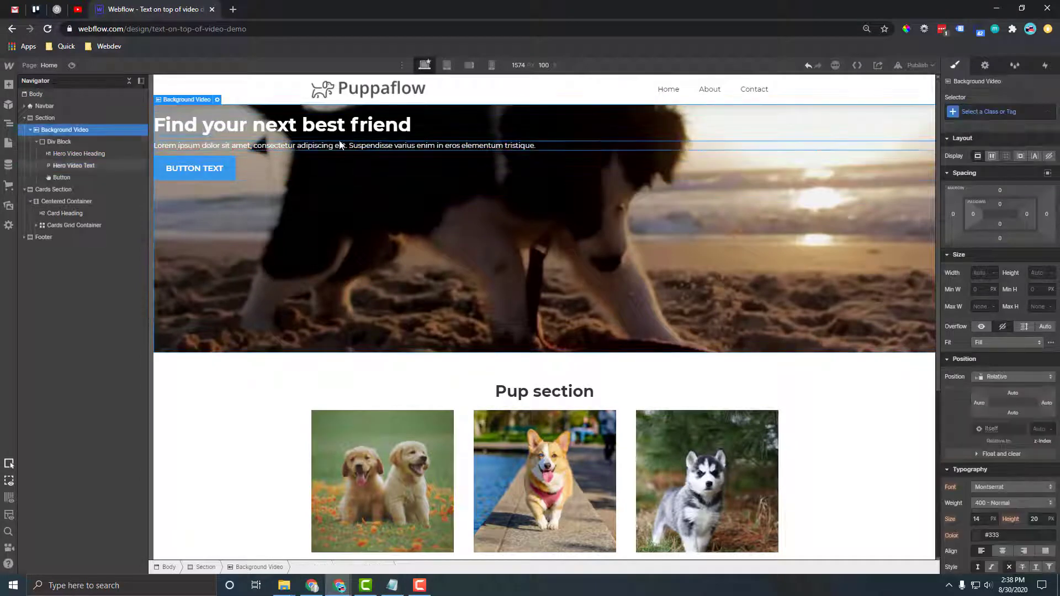
# Set the Background Video element's display to flex and align its children to the vertical center.
pyautogui.click(70, 139)
pyautogui.click(68, 130)
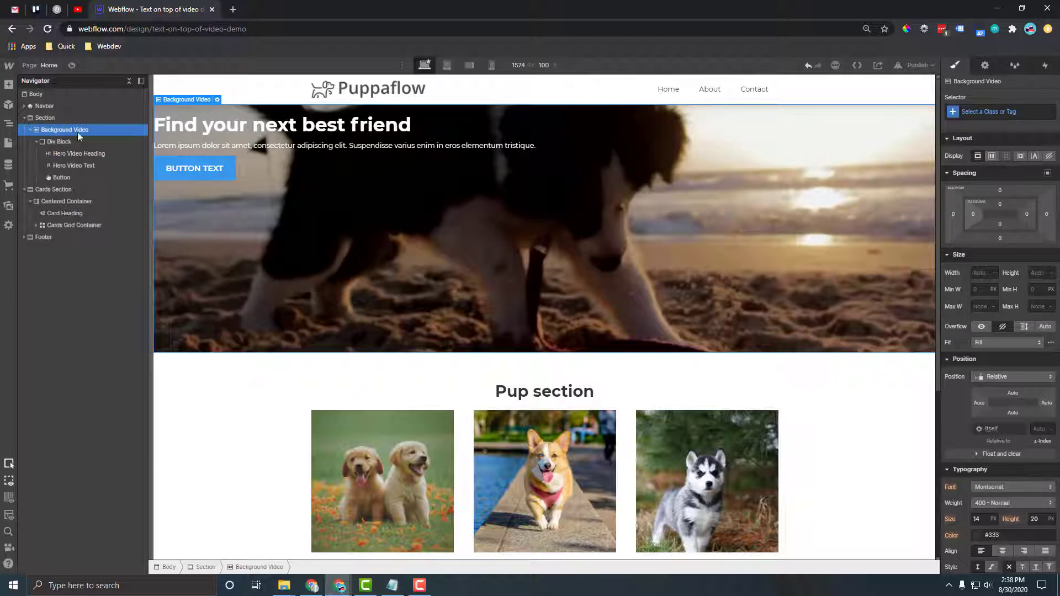
pyautogui.click(992, 156)
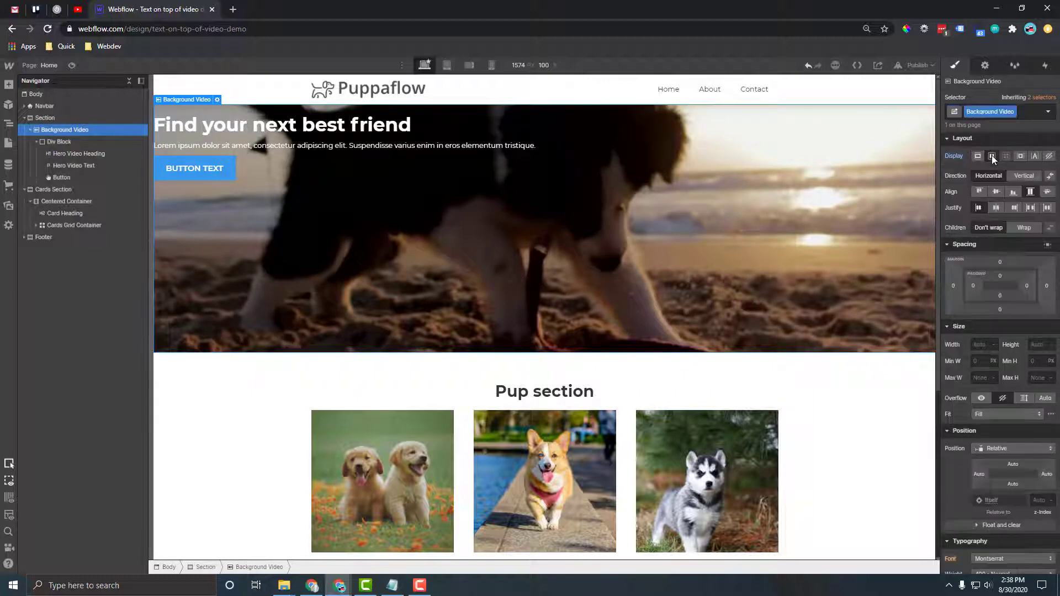
pyautogui.click(996, 192)
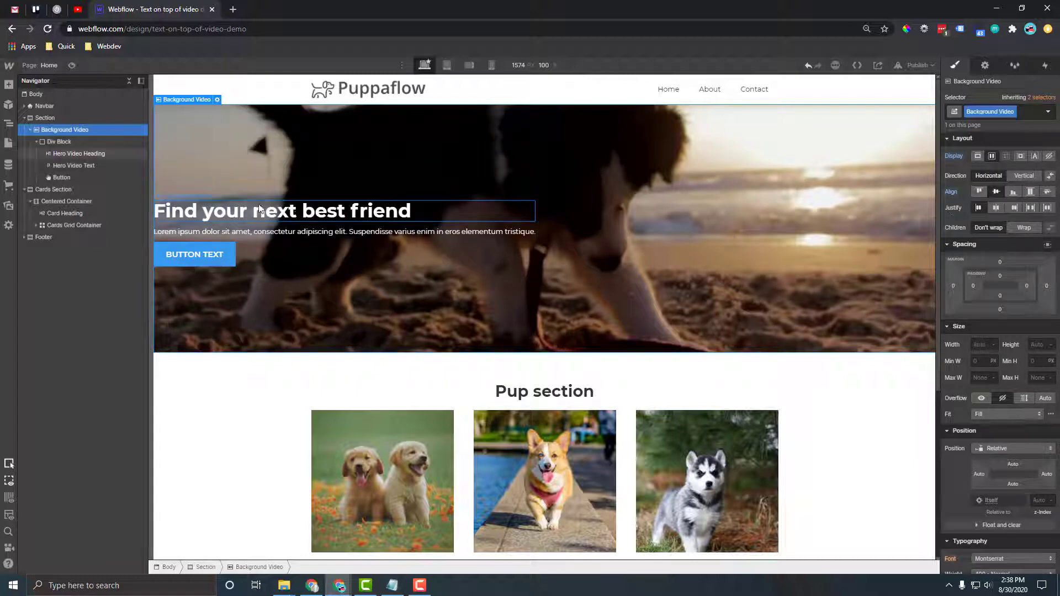
# Give the div block the class Hero Video Content Container and set its maximum width to 600 px.
pyautogui.click(60, 142)
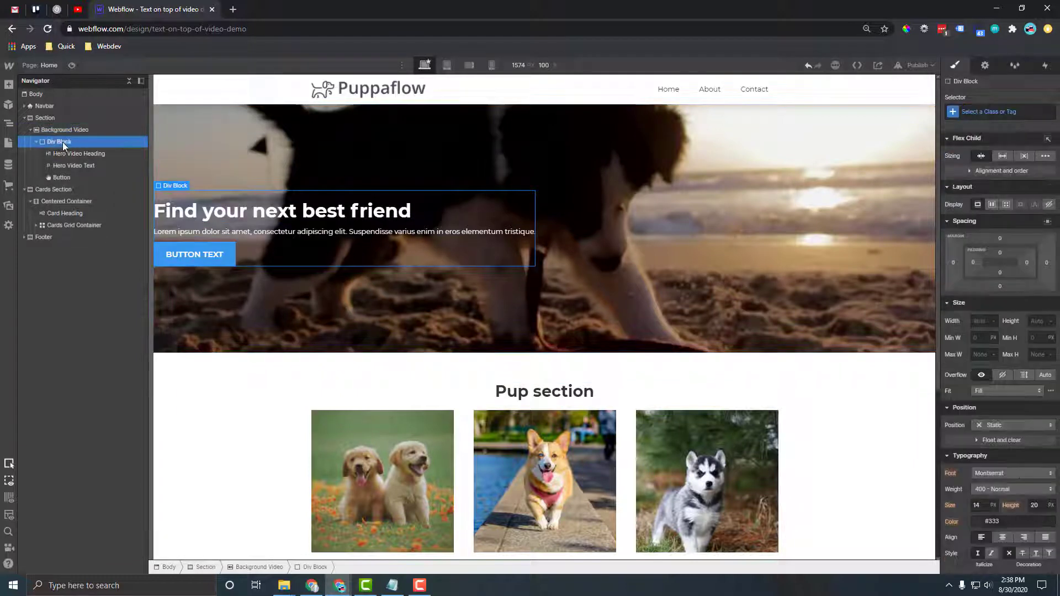
pyautogui.click(988, 116)
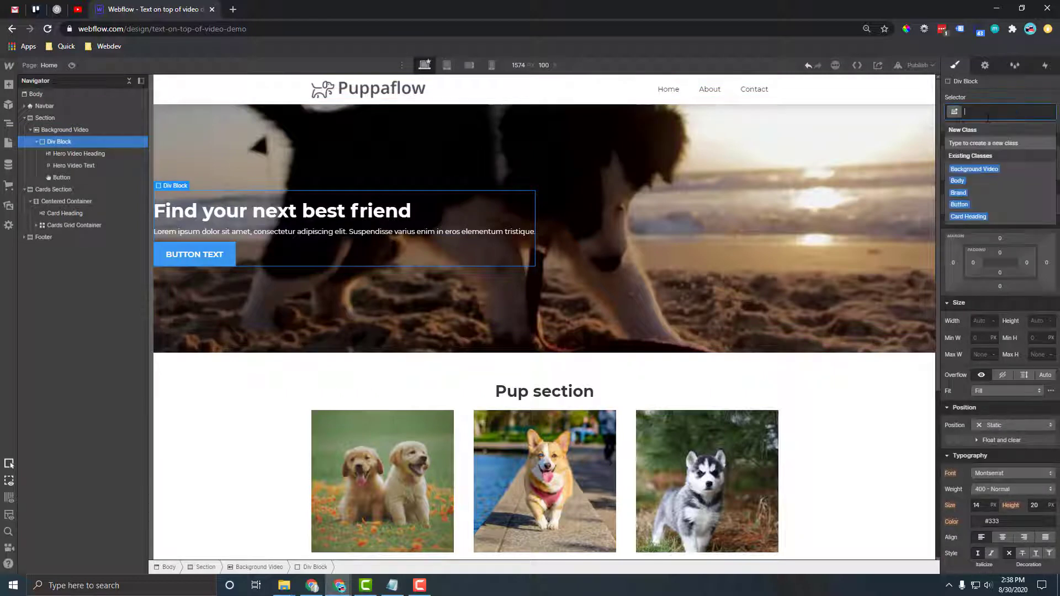
pyautogui.write('Hero B')
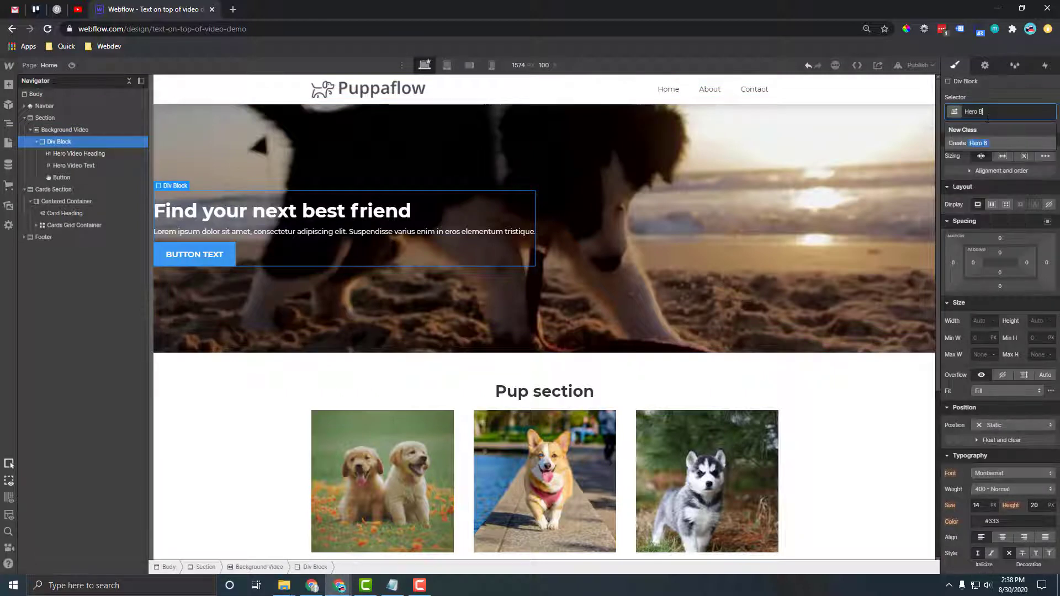
pyautogui.press('BackSpace')
pyautogui.write('Video')
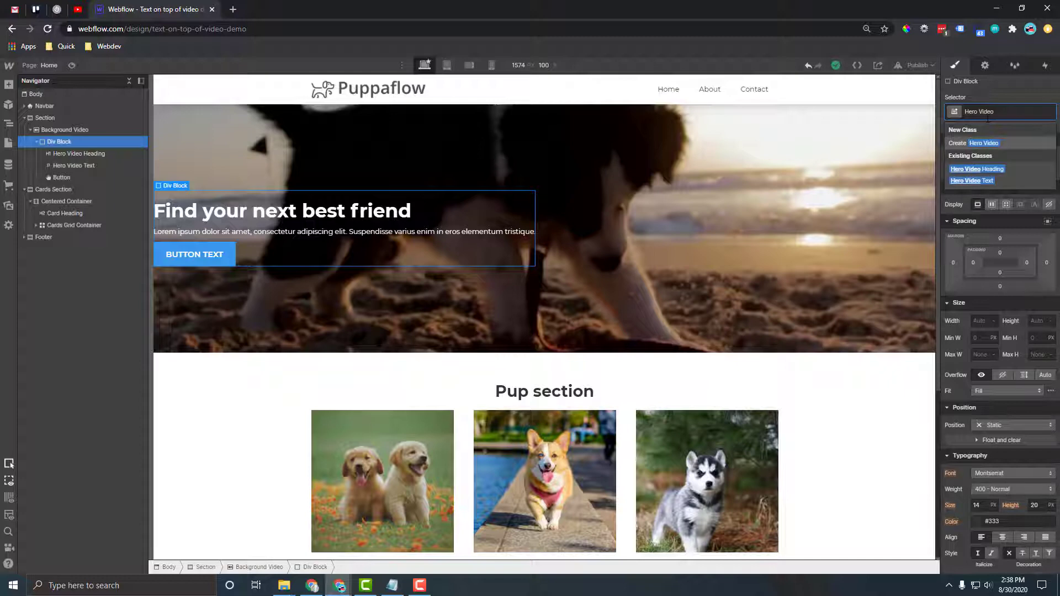
pyautogui.write(' Content Contain')
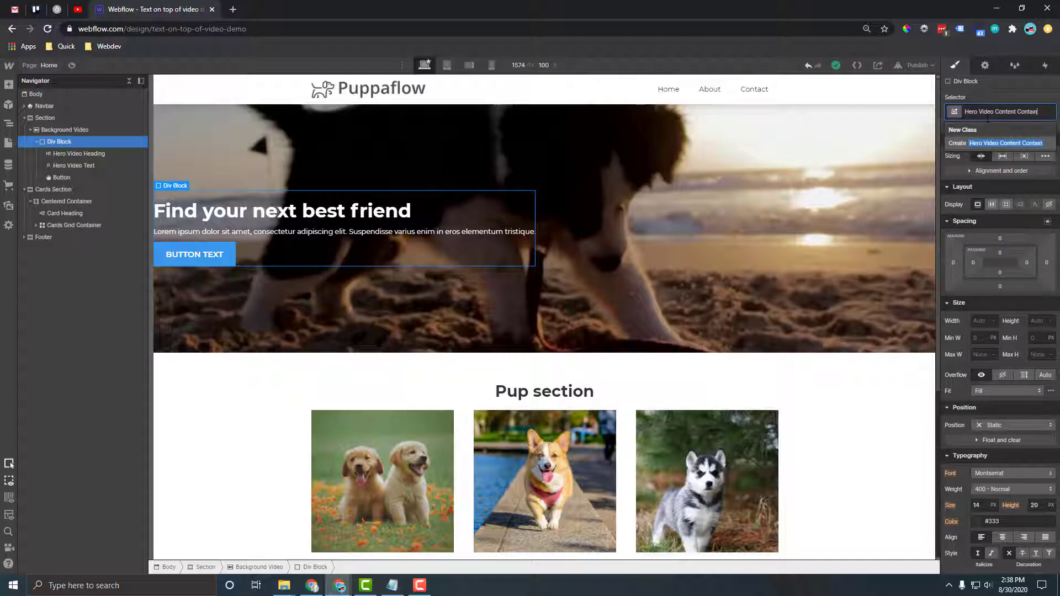
pyautogui.write('er')
pyautogui.press('Return')
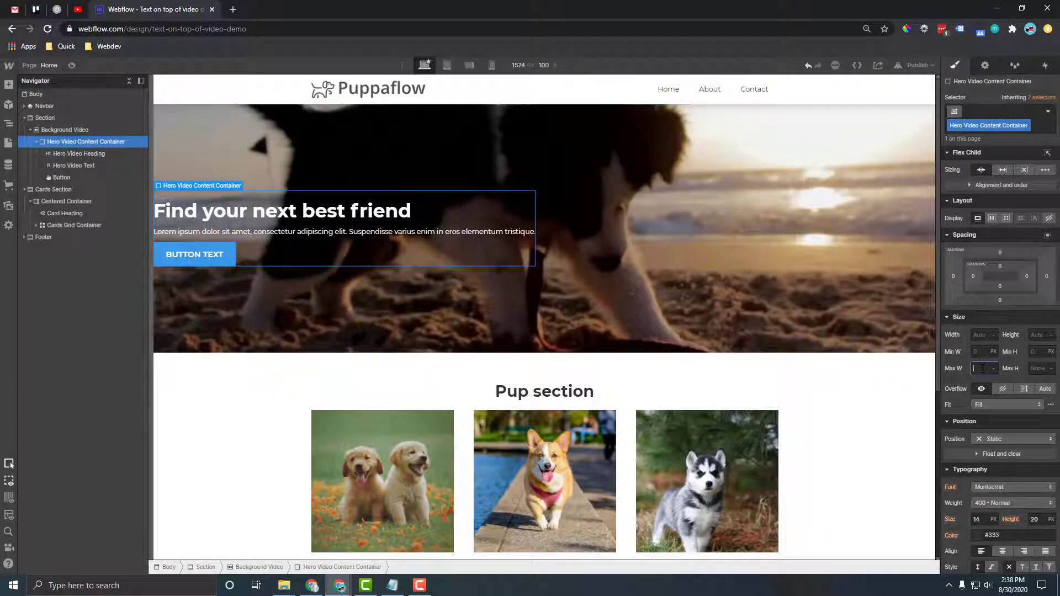
pyautogui.press('Return')
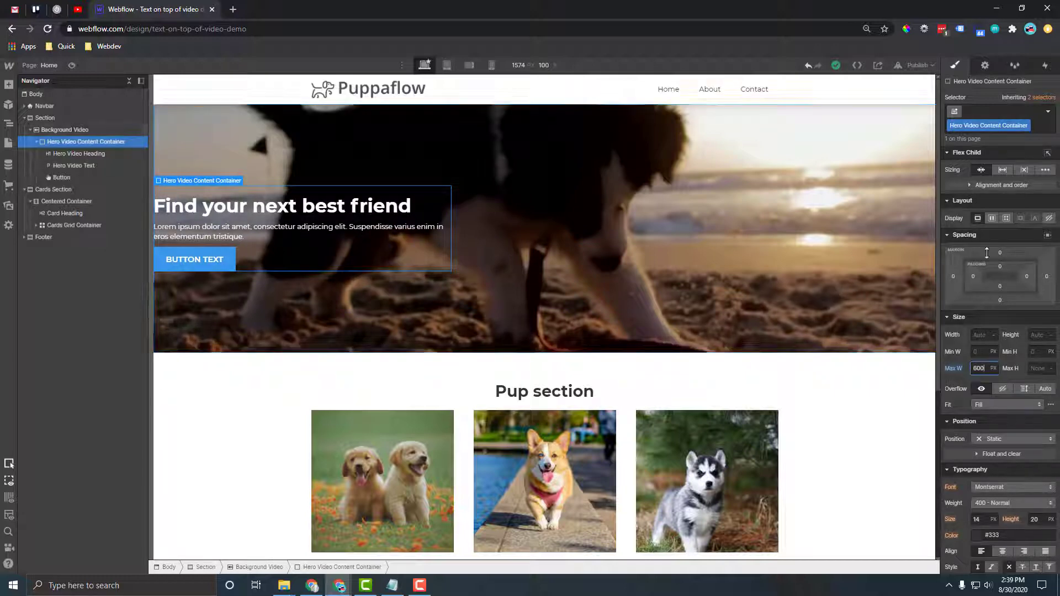
# Justify the Background Video element's children to the center and center-align the text of the Hero Video Content Container.
pyautogui.click(67, 129)
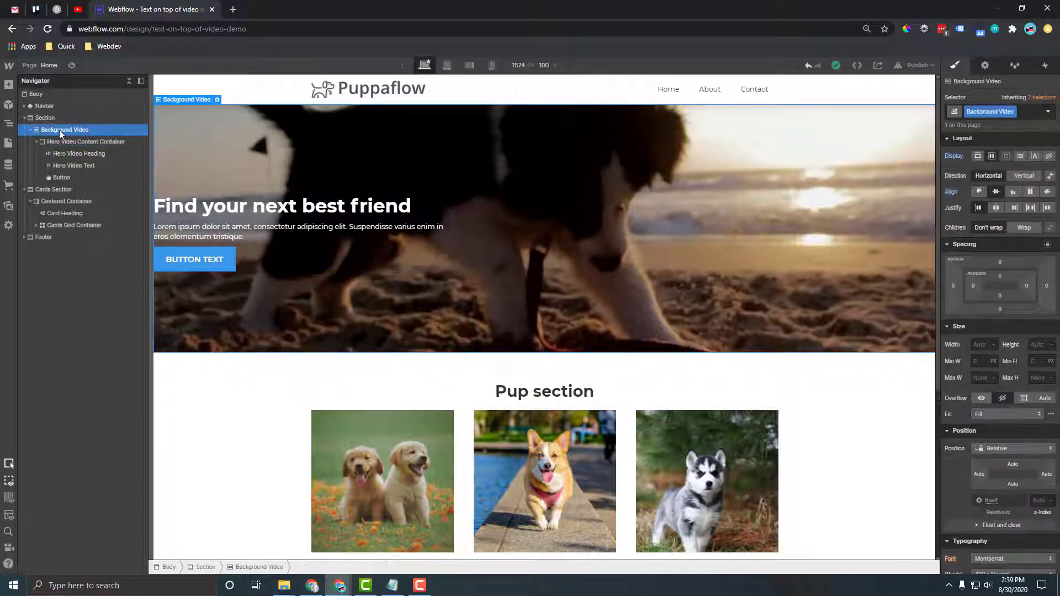
pyautogui.click(996, 208)
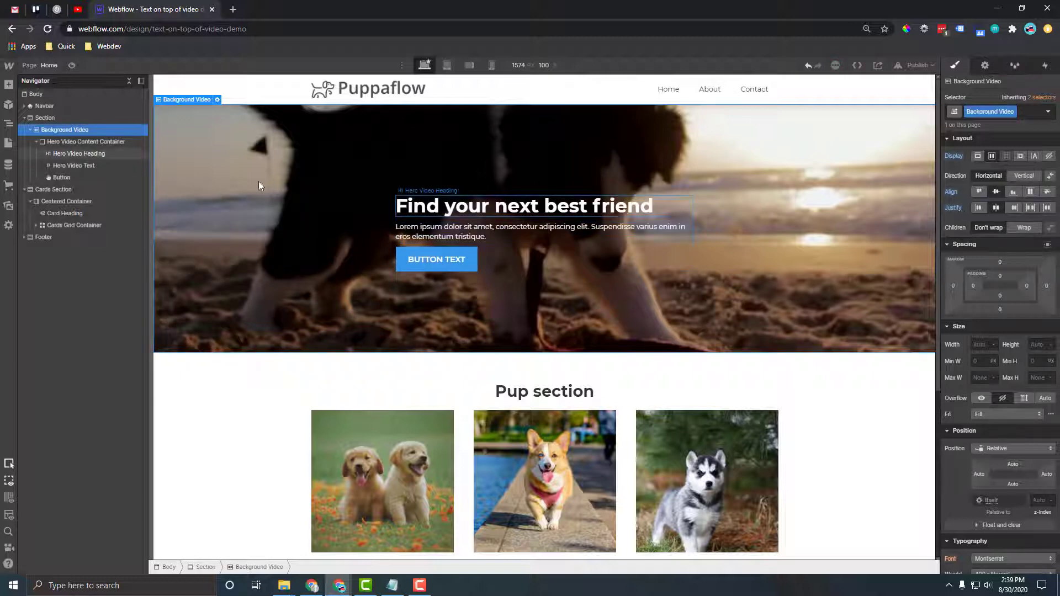
pyautogui.click(424, 186)
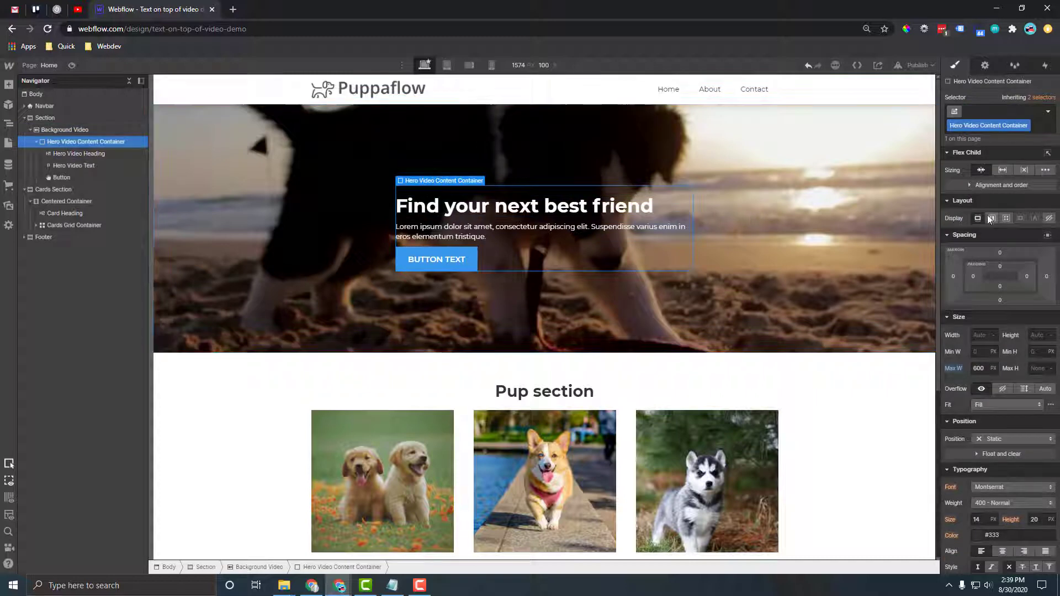
pyautogui.click(1003, 551)
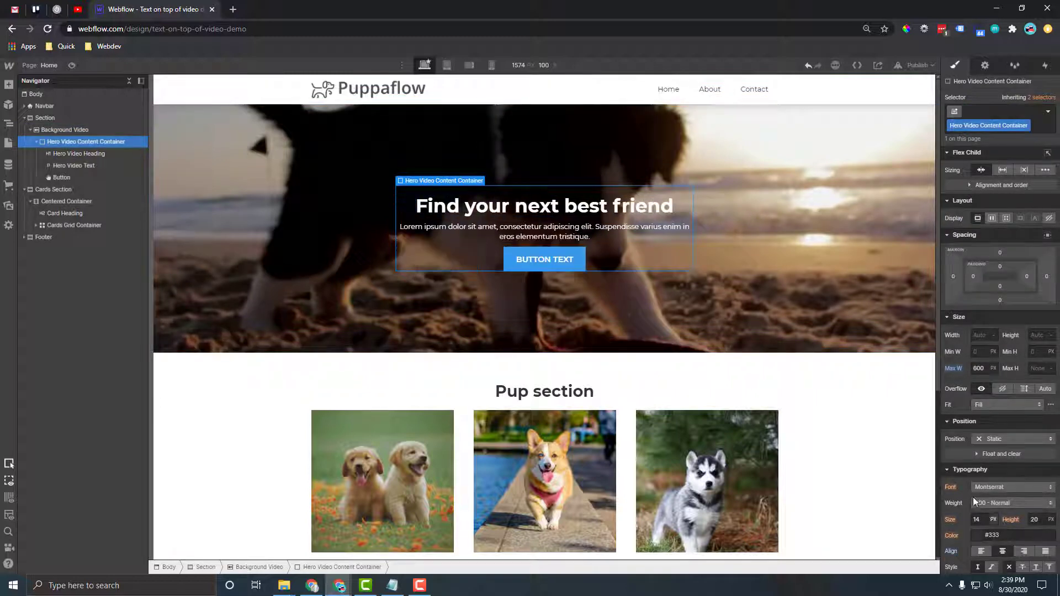
# Set the hero paragraph's font size to 18 px, line height to 1.5, bottom margin to 30 px and top margin to 20 px.
pyautogui.click(554, 235)
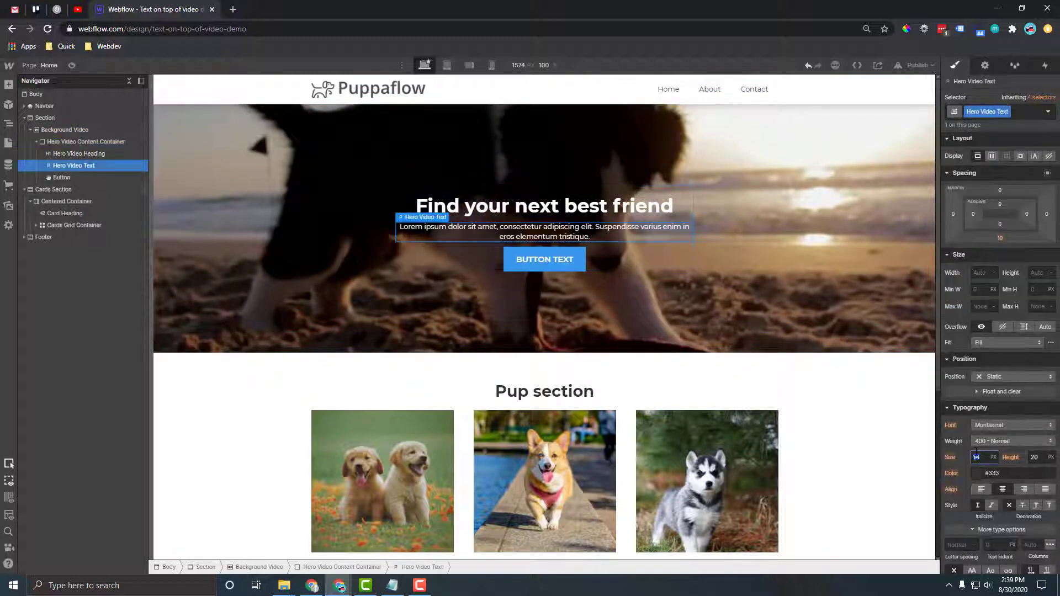
pyautogui.press('Tab')
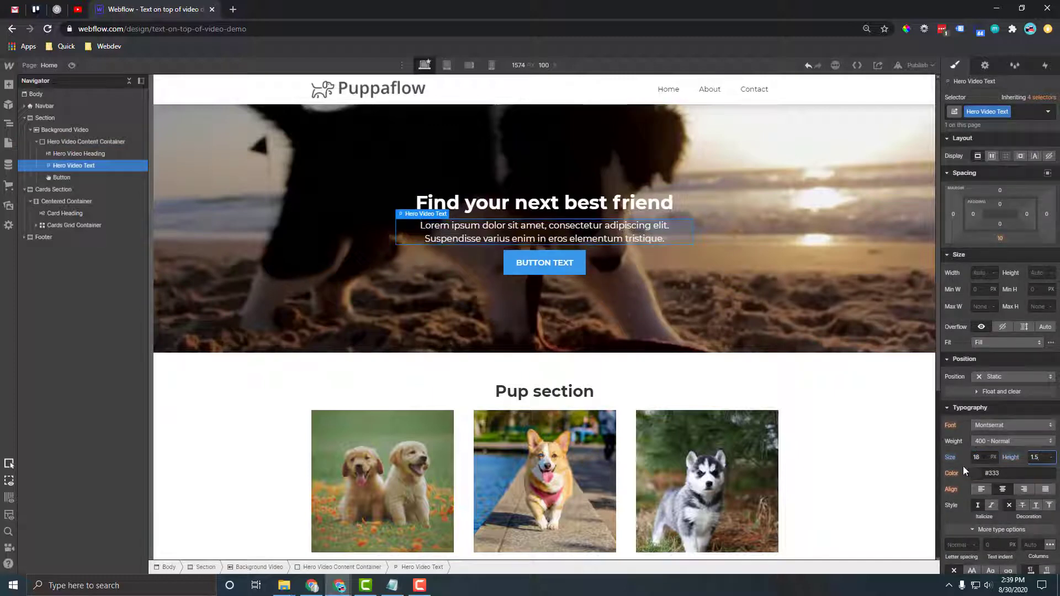
pyautogui.click(1002, 238)
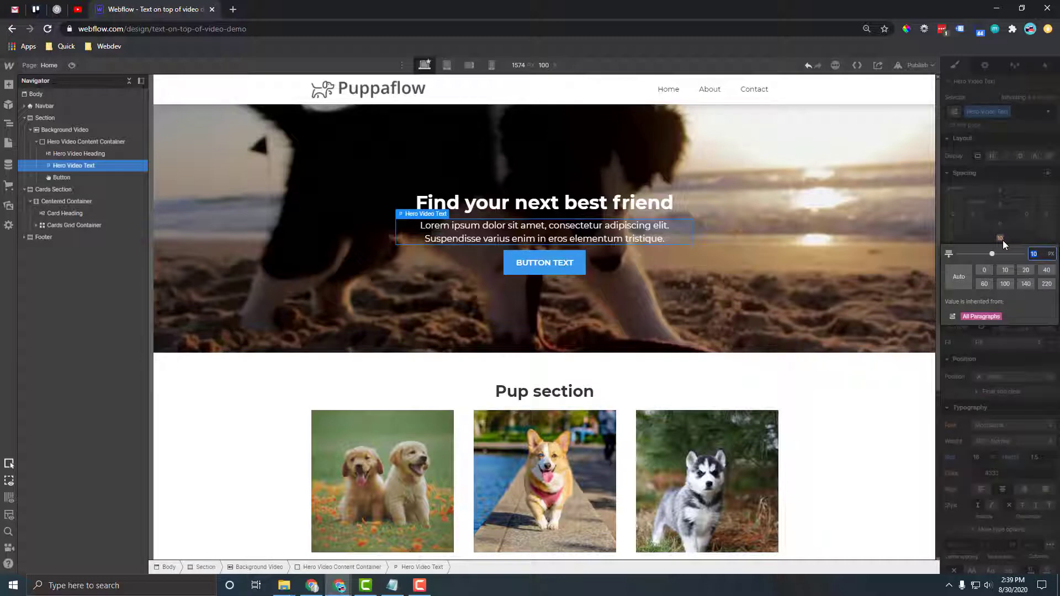
pyautogui.write('30')
pyautogui.press('Return')
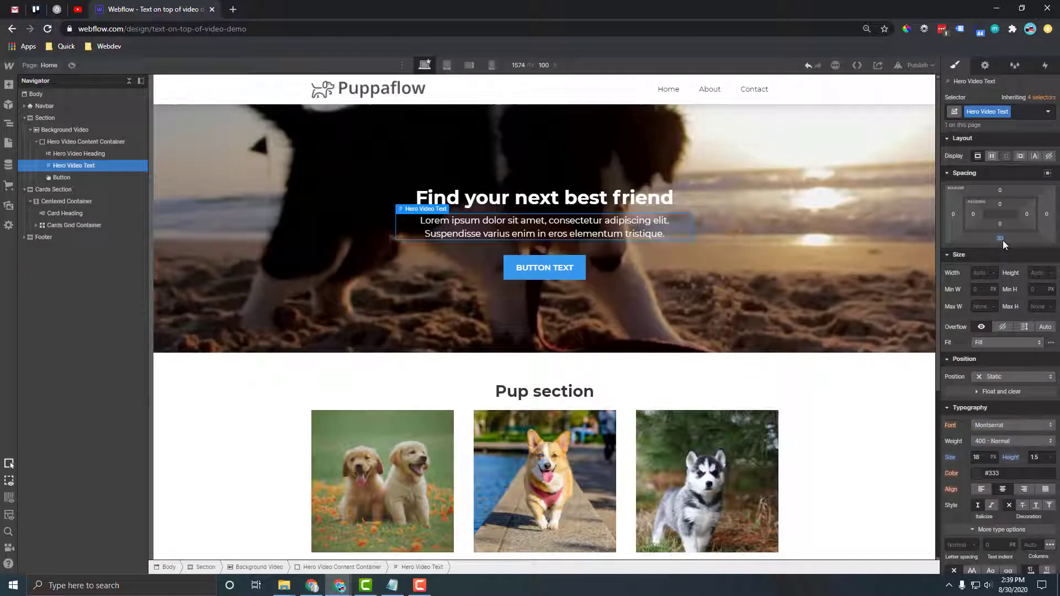
pyautogui.click(999, 189)
pyautogui.write('20')
pyautogui.press('Return')
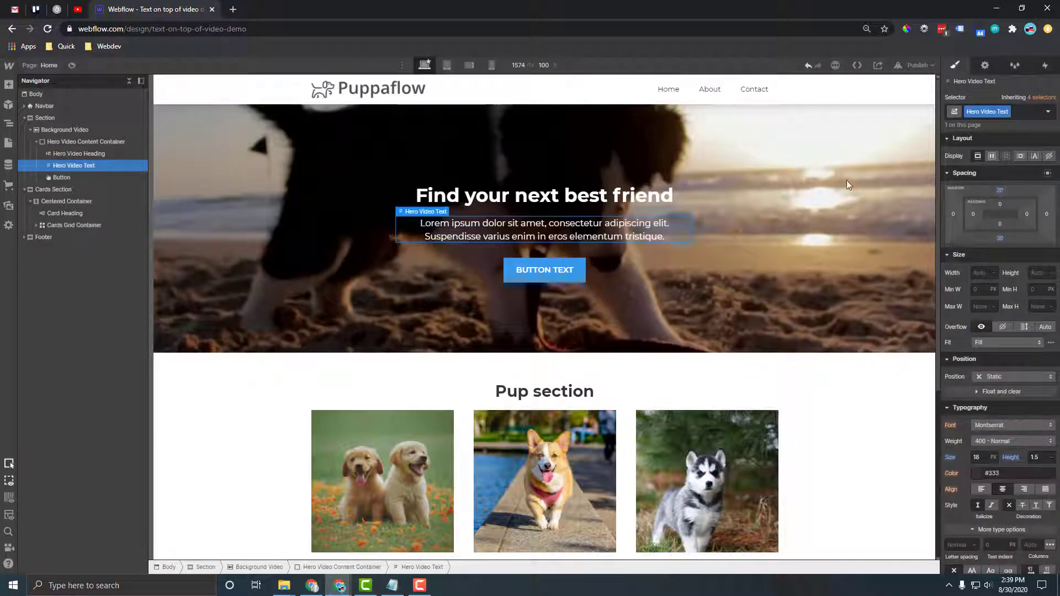
pyautogui.click(789, 265)
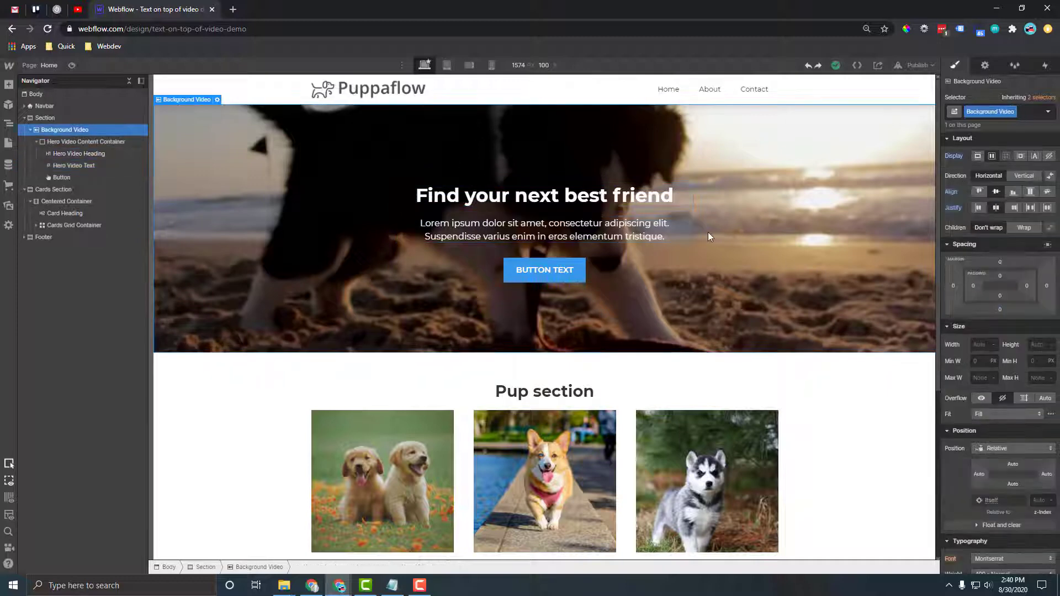
# Wrap the words "best friend" in the hero heading in a text span.
pyautogui.doubleClick(571, 197)
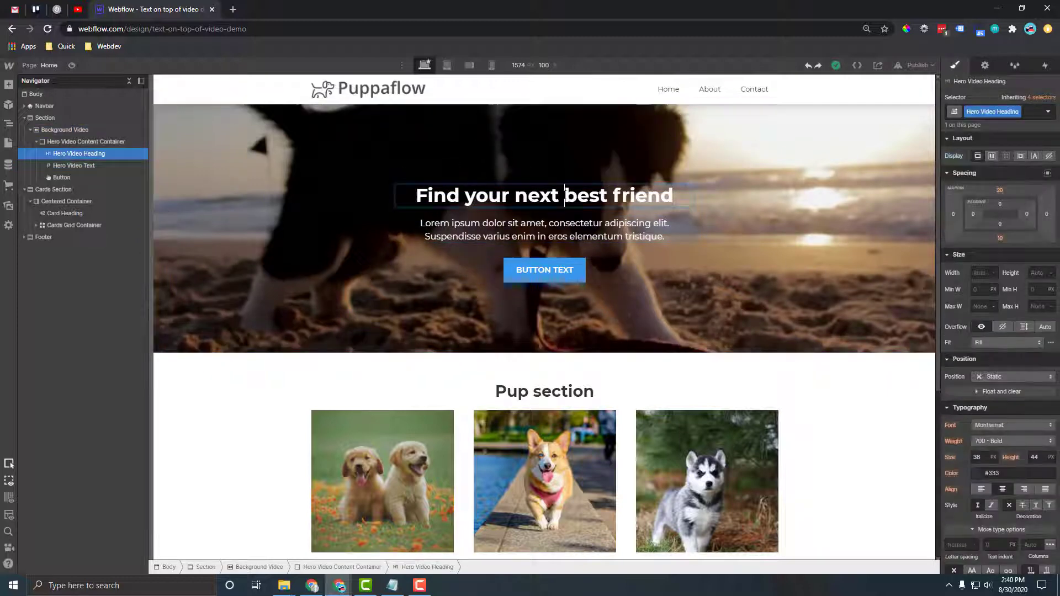
pyautogui.moveTo(565, 197); pyautogui.dragTo(672, 195)
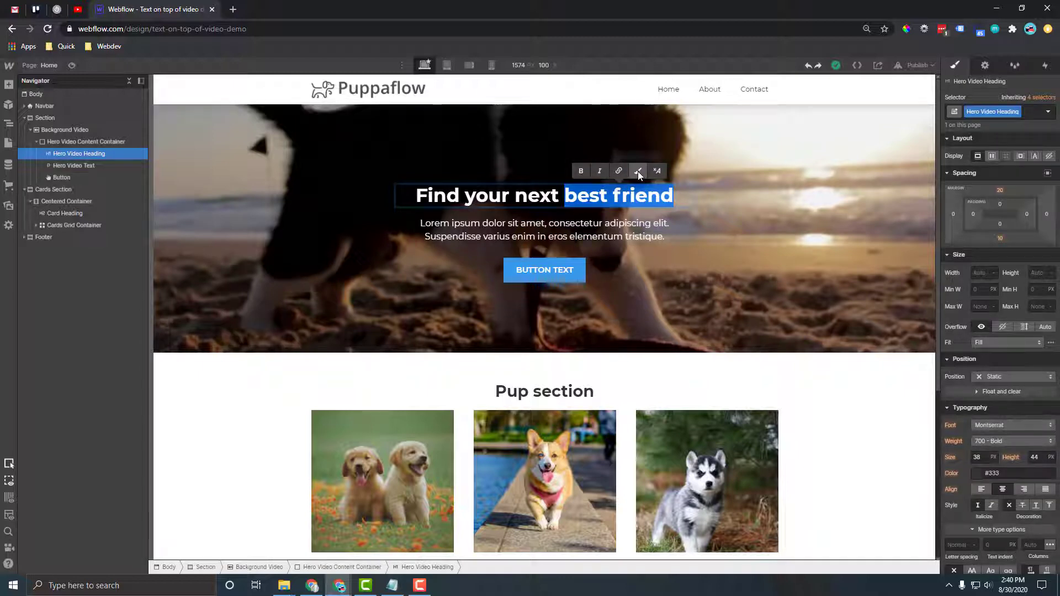
pyautogui.click(638, 171)
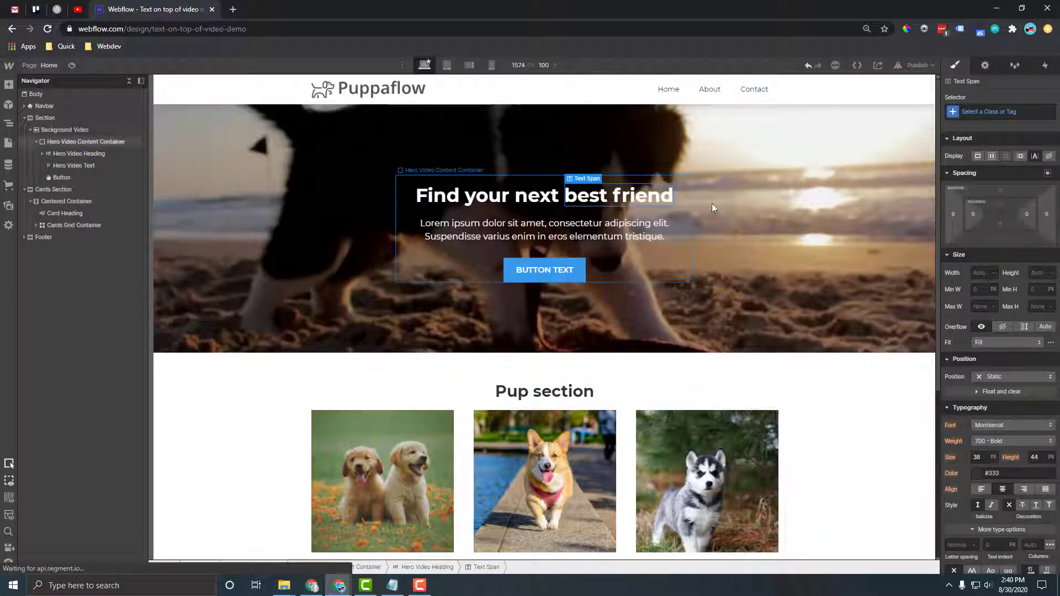
# Style the "best friend" text span in italic Spectral at 43 px.
pyautogui.click(996, 425)
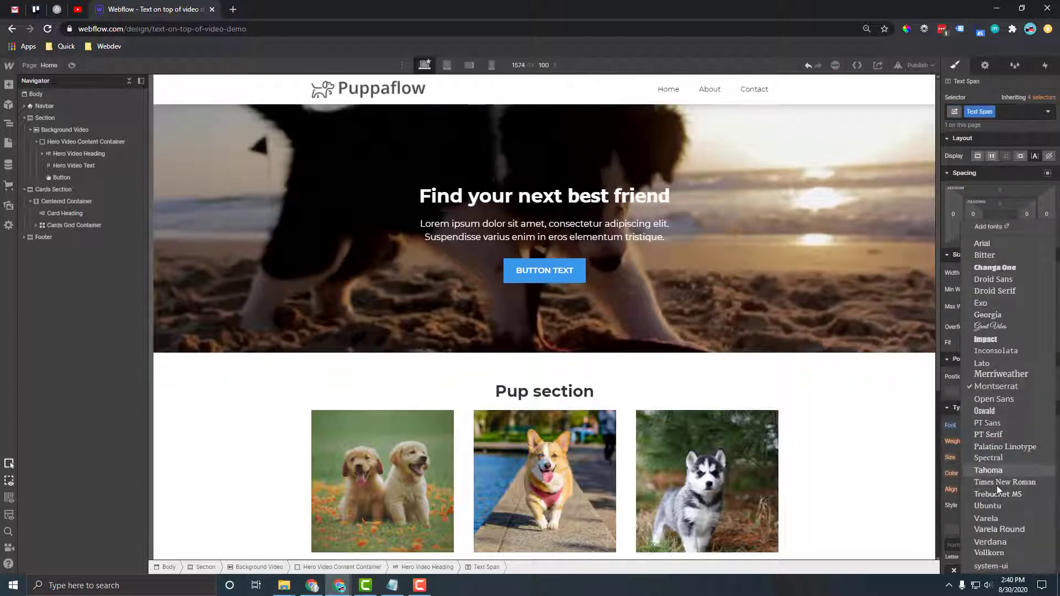
pyautogui.click(998, 460)
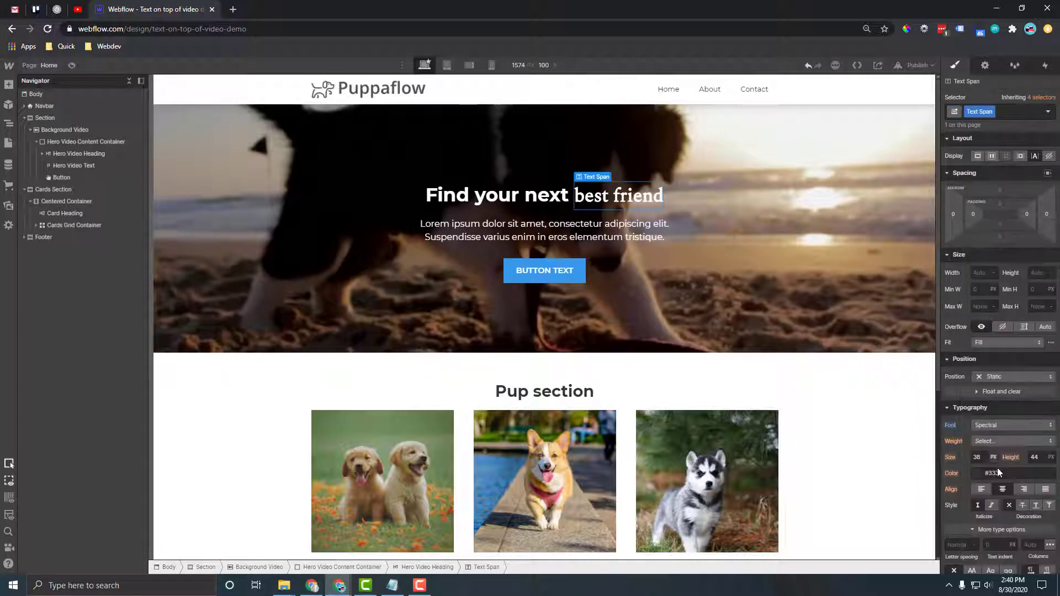
pyautogui.click(992, 505)
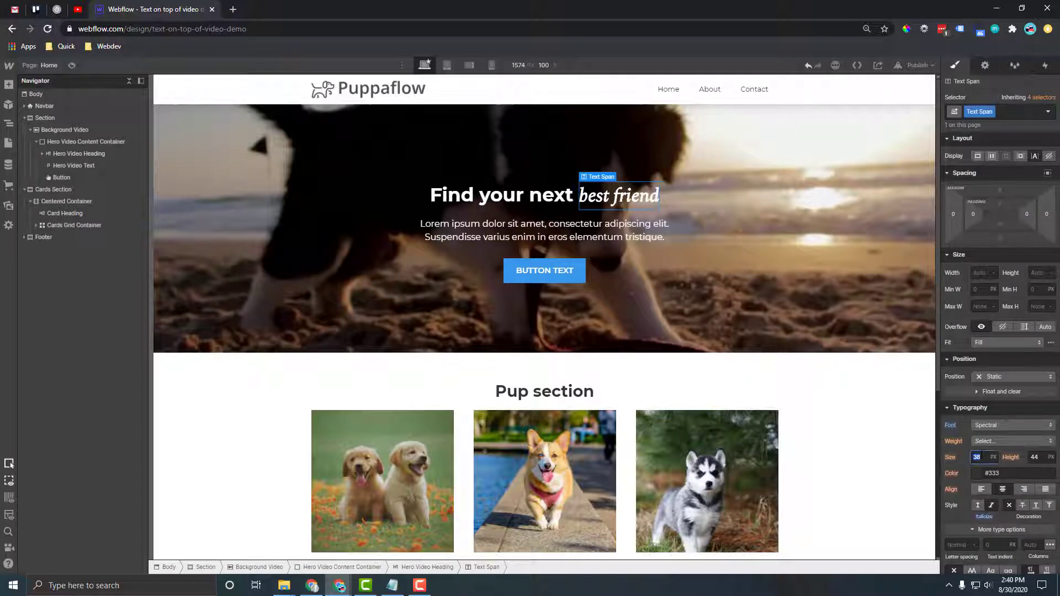
pyautogui.press('Up')
pyautogui.press('Up')
pyautogui.press('Up')
pyautogui.press('Up')
pyautogui.press('Up')
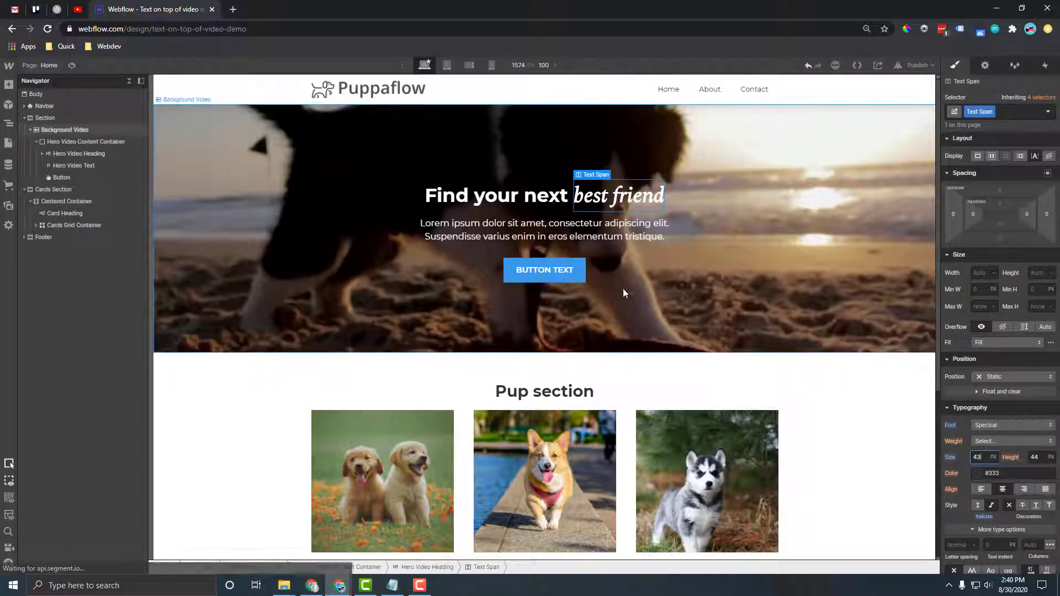
pyautogui.click(782, 249)
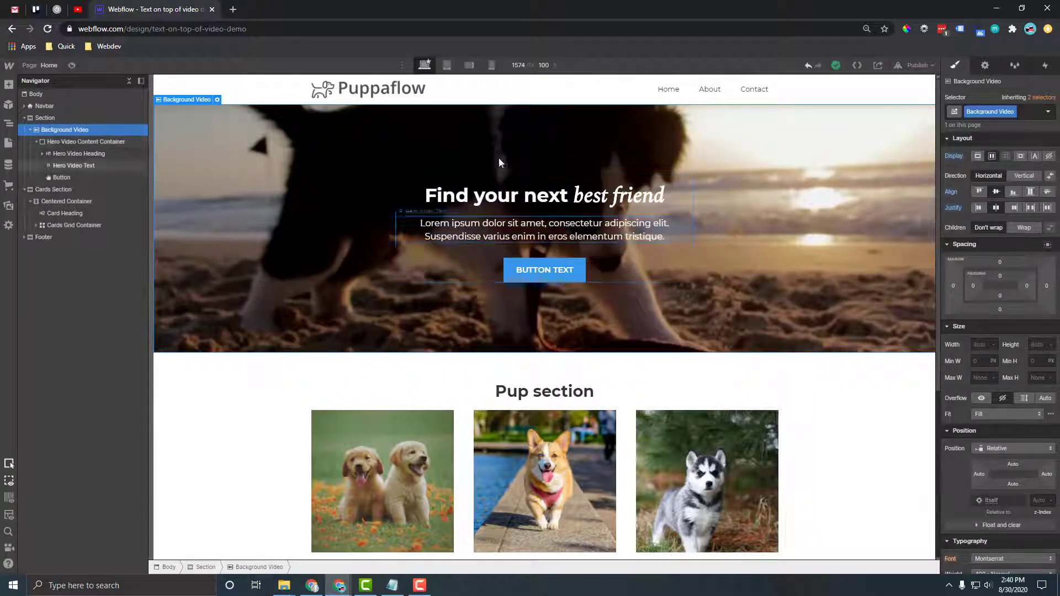
# Preview the page with the centered hero content over the playing video, and return to the design view.
pyautogui.click(74, 67)
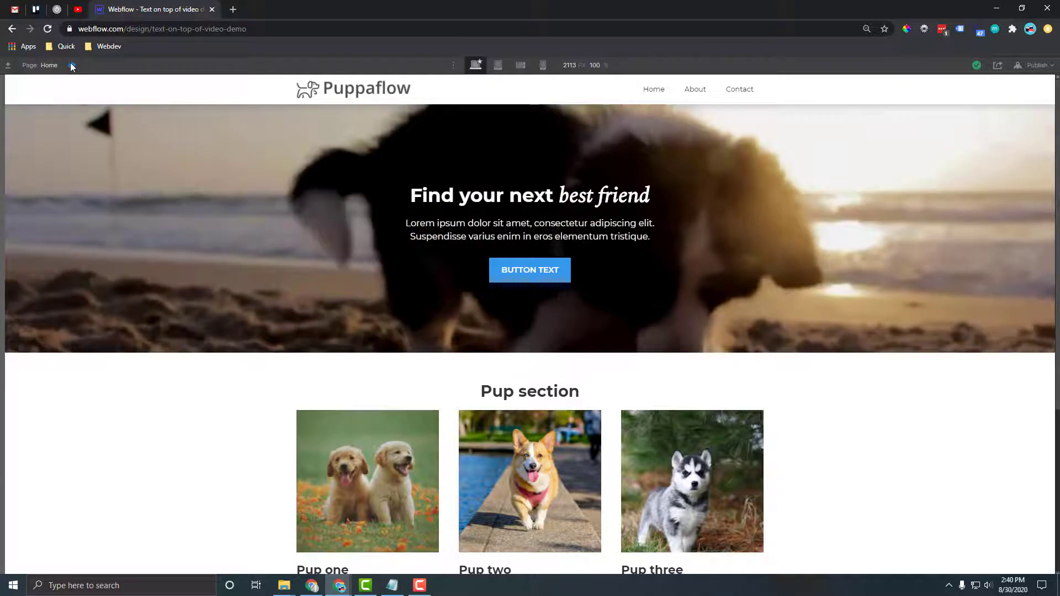
pyautogui.click(71, 65)
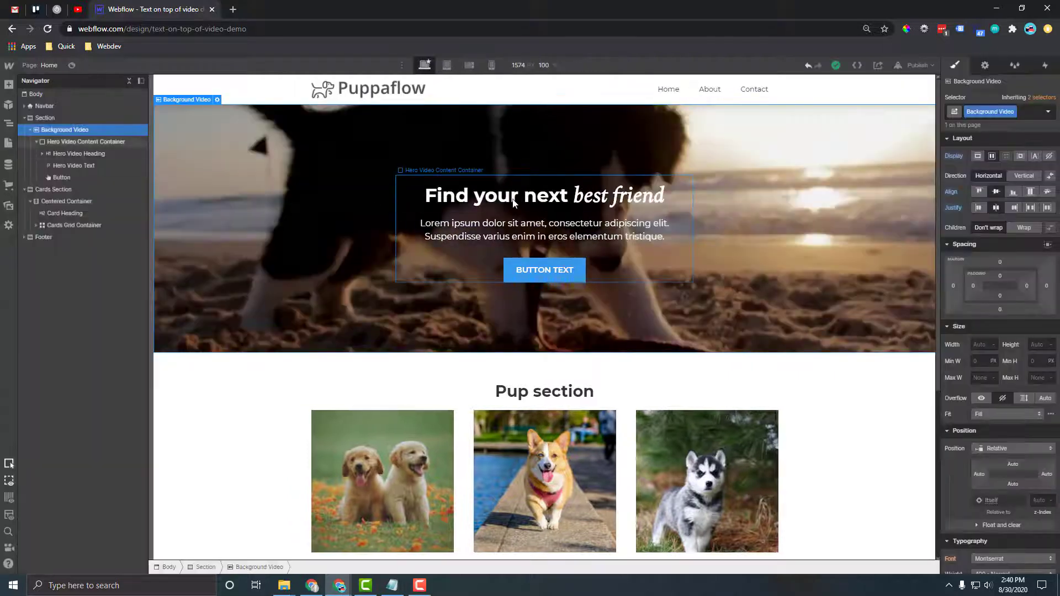
# Add a text shadow with a 10 px blur to the hero heading.
pyautogui.click(498, 202)
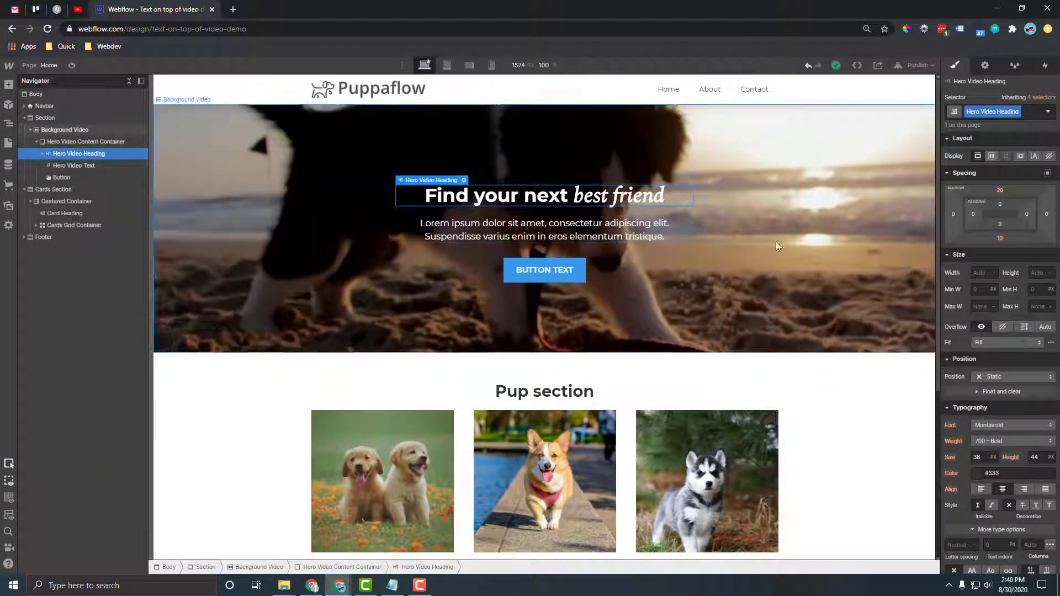
pyautogui.scroll(-3, 983, 335)
pyautogui.scroll(-2, 983, 335)
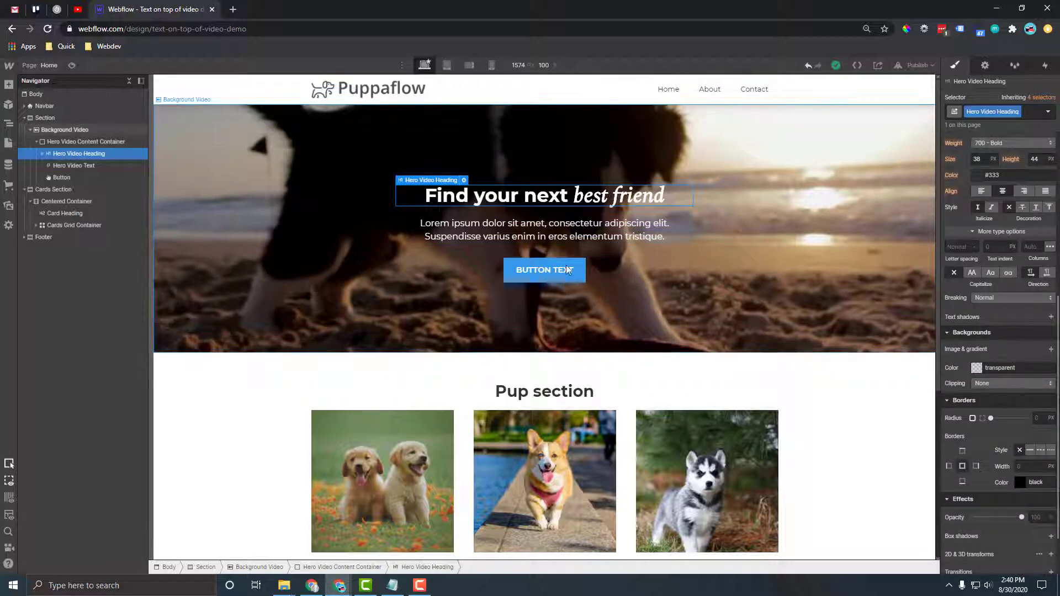
pyautogui.scroll(-2, 969, 434)
pyautogui.scroll(-1, 970, 434)
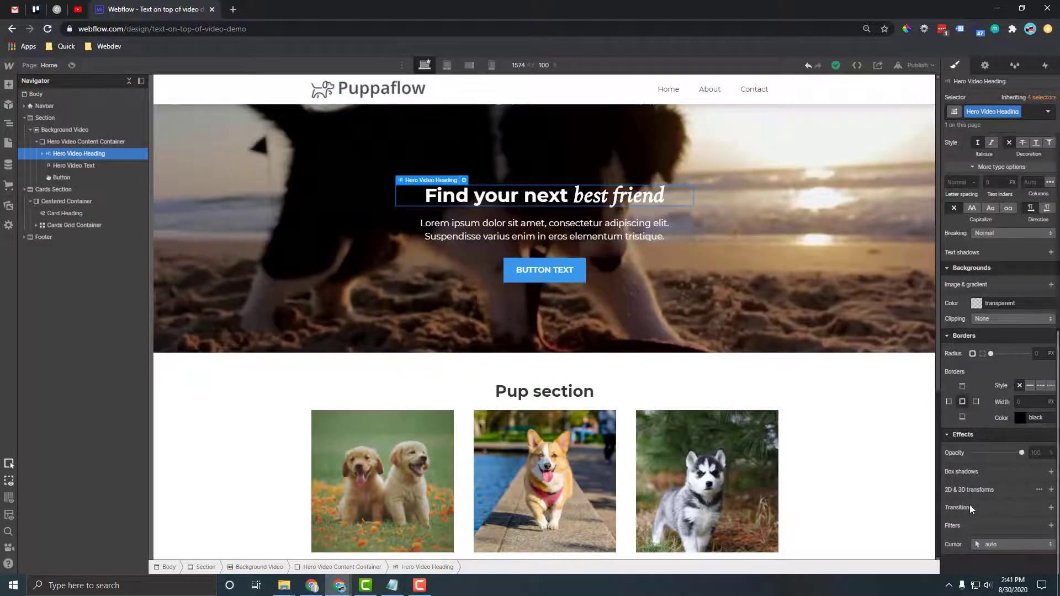
pyautogui.scroll(2, 1014, 419)
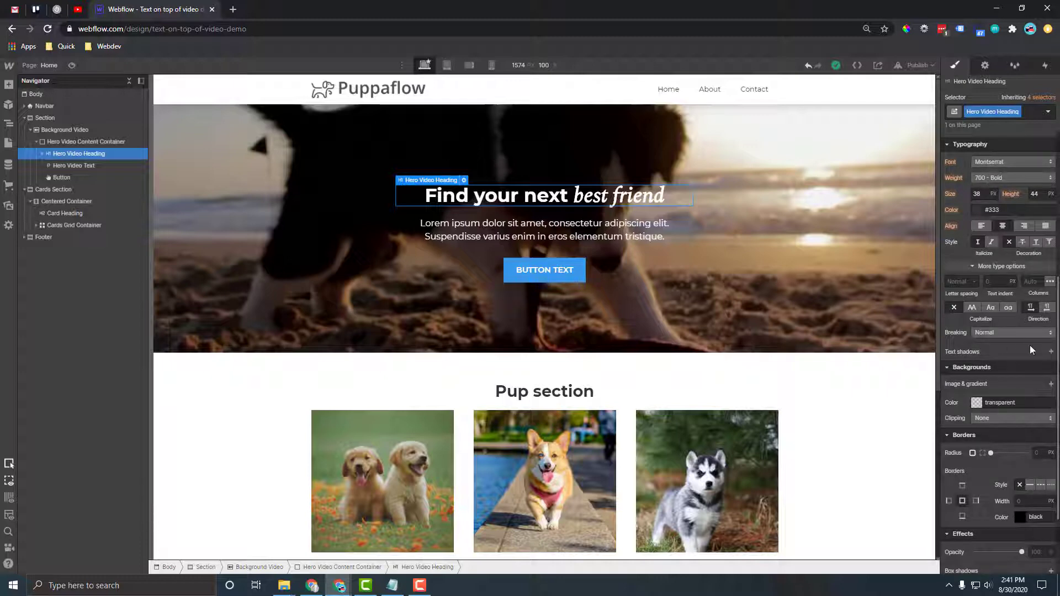
pyautogui.click(1052, 352)
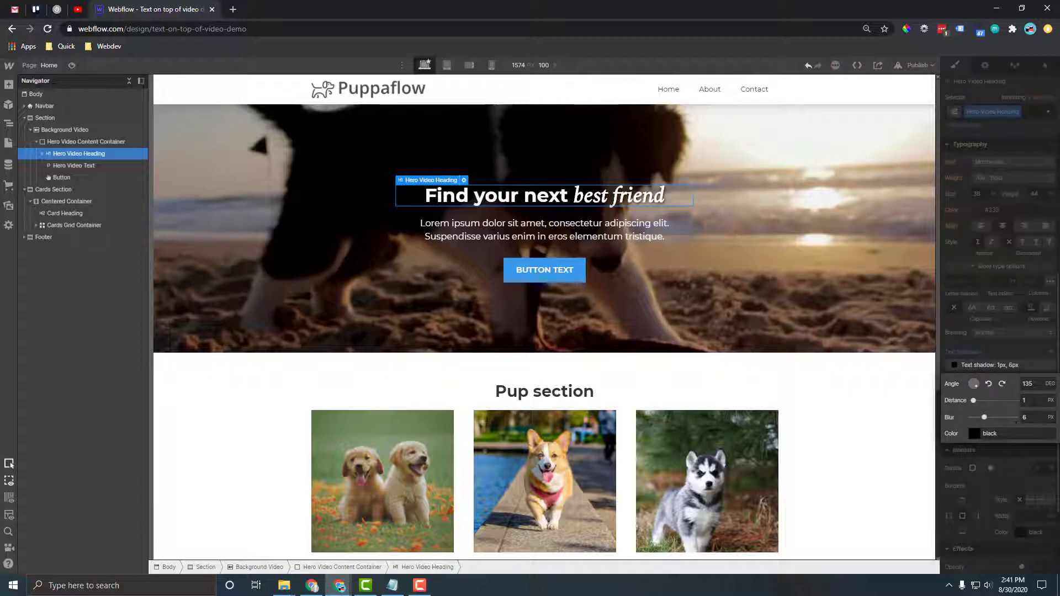
pyautogui.click(1031, 401)
pyautogui.click(1034, 419)
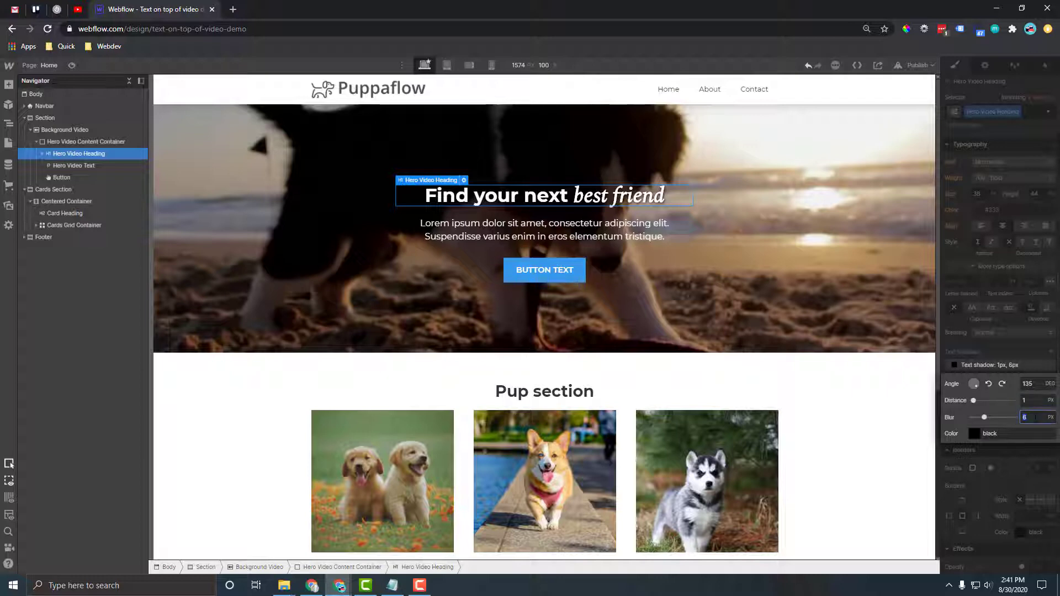
# Set the hero heading's text shadow color to black at 70% opacity.
pyautogui.click(974, 434)
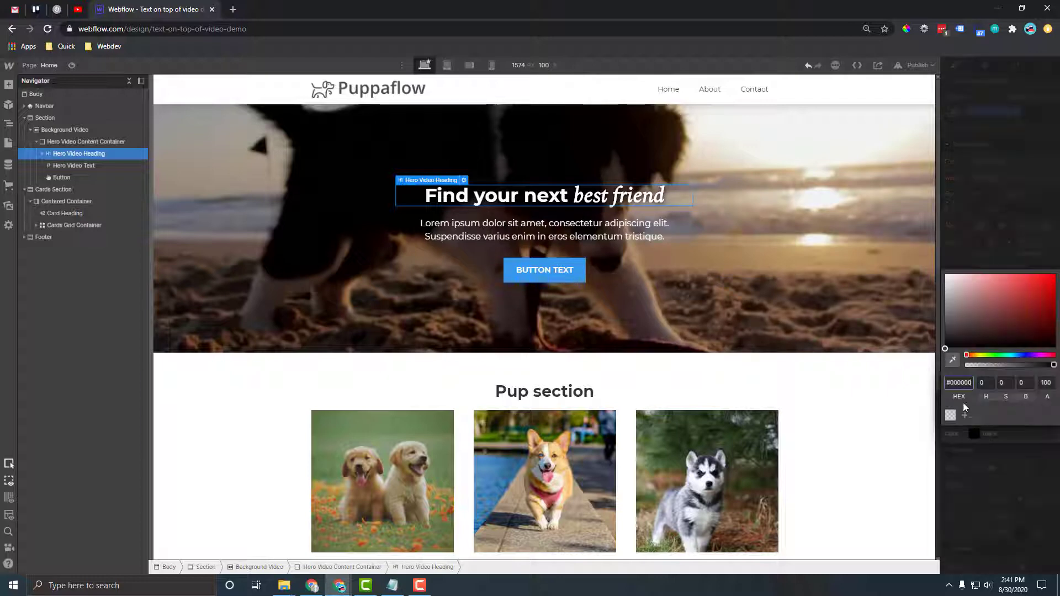
pyautogui.click(1046, 383)
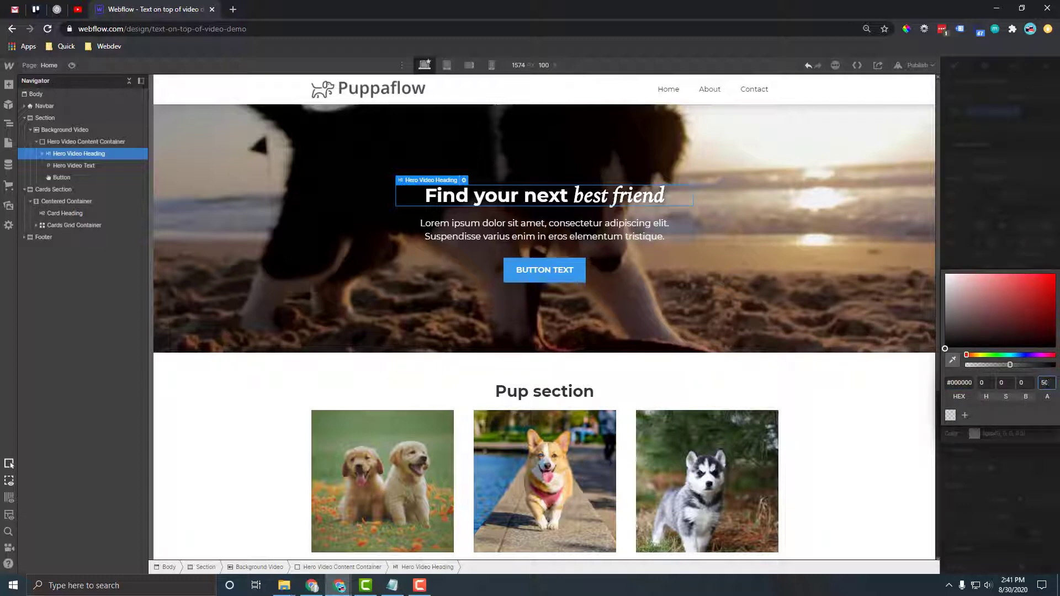
pyautogui.press('Return')
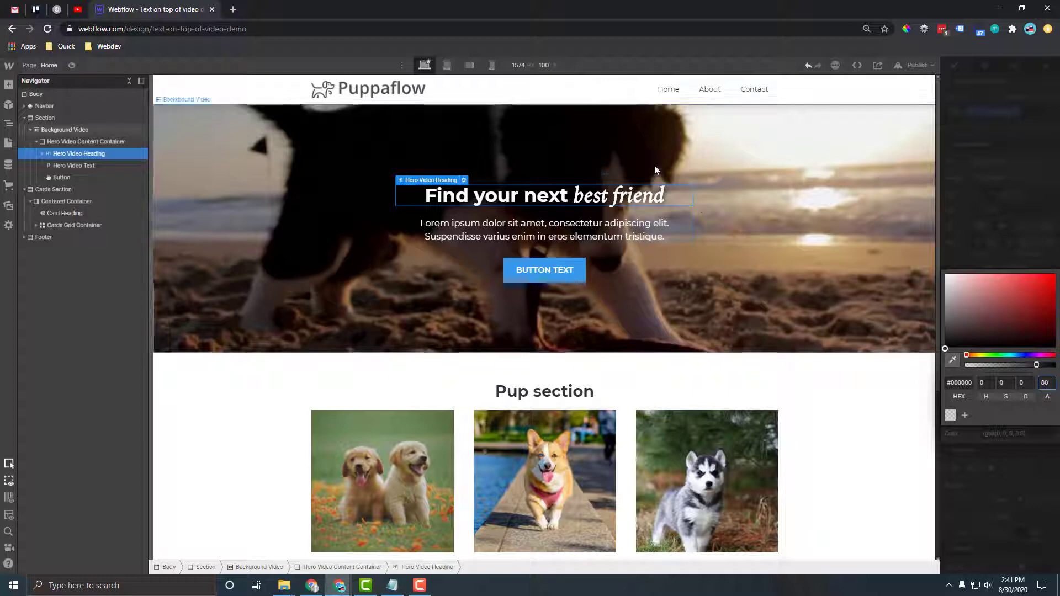
pyautogui.write('70')
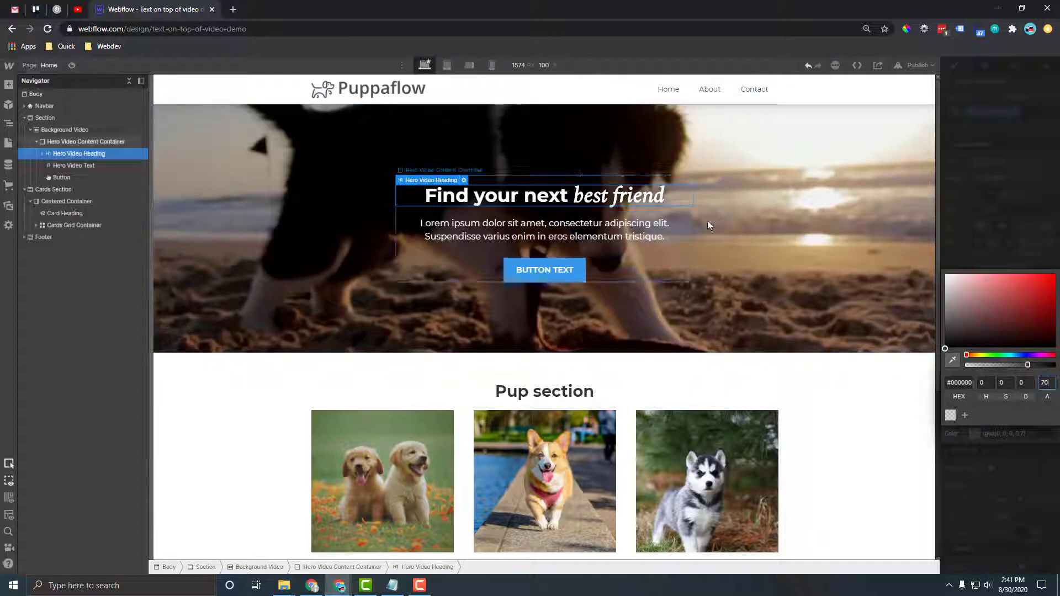
pyautogui.click(999, 500)
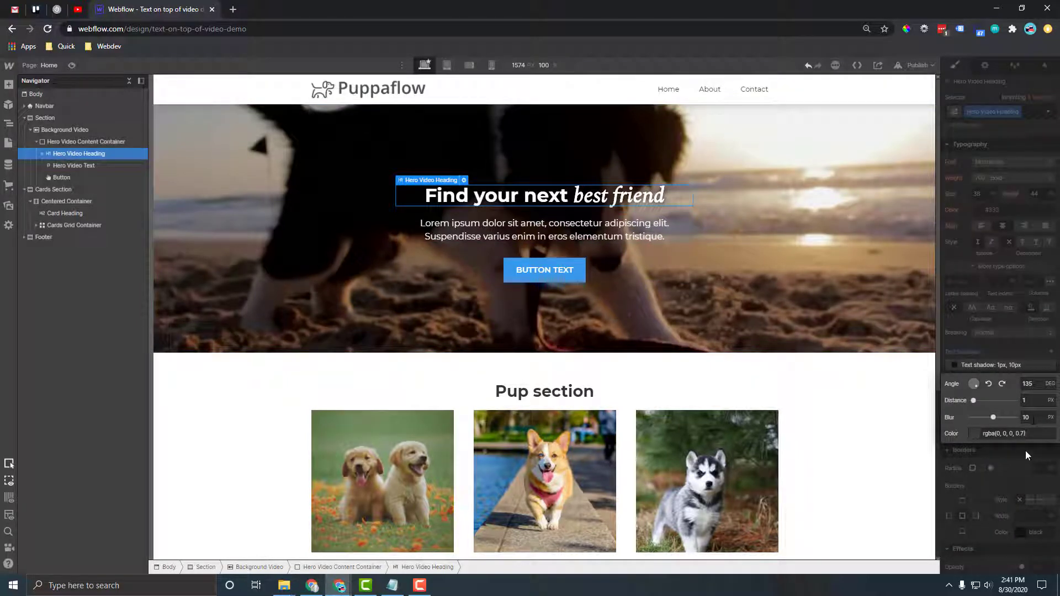
pyautogui.click(1018, 476)
# Add a text shadow with a 10 px blur in black at 70% opacity to the hero paragraph, and preview the page.
pyautogui.click(574, 232)
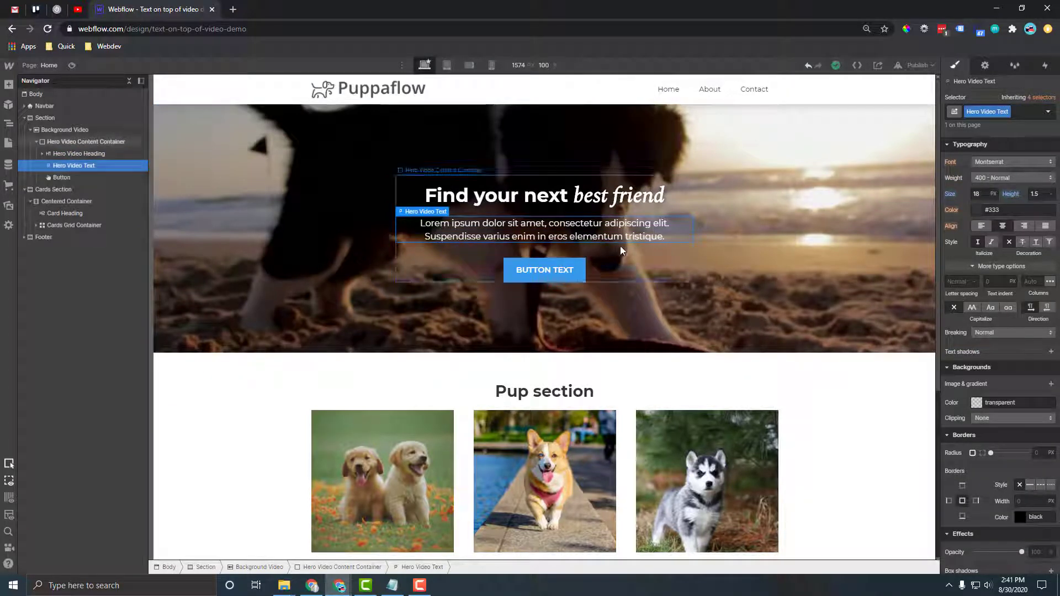
pyautogui.click(1051, 352)
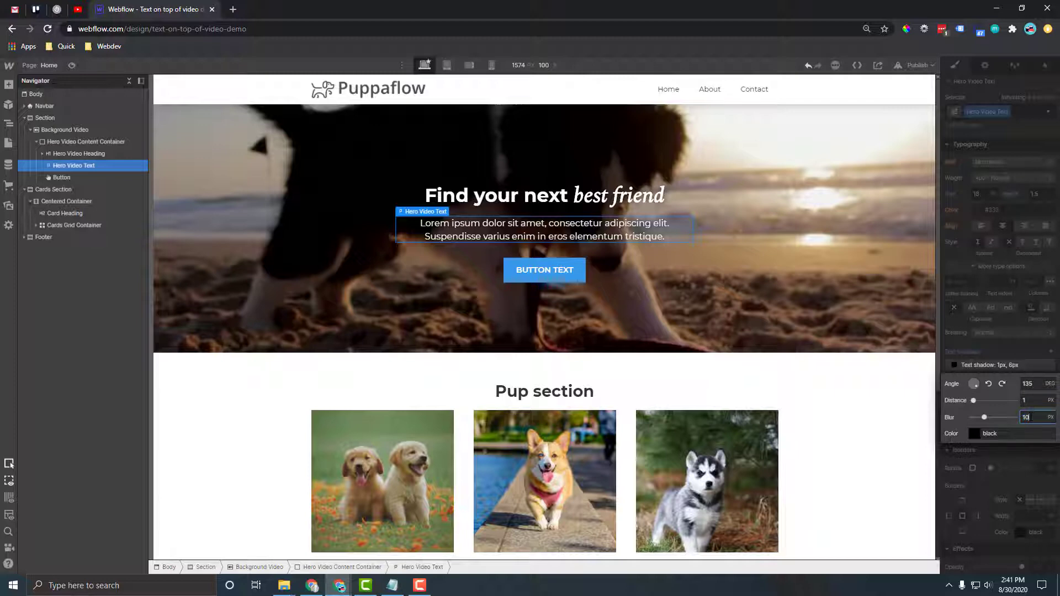
pyautogui.click(975, 433)
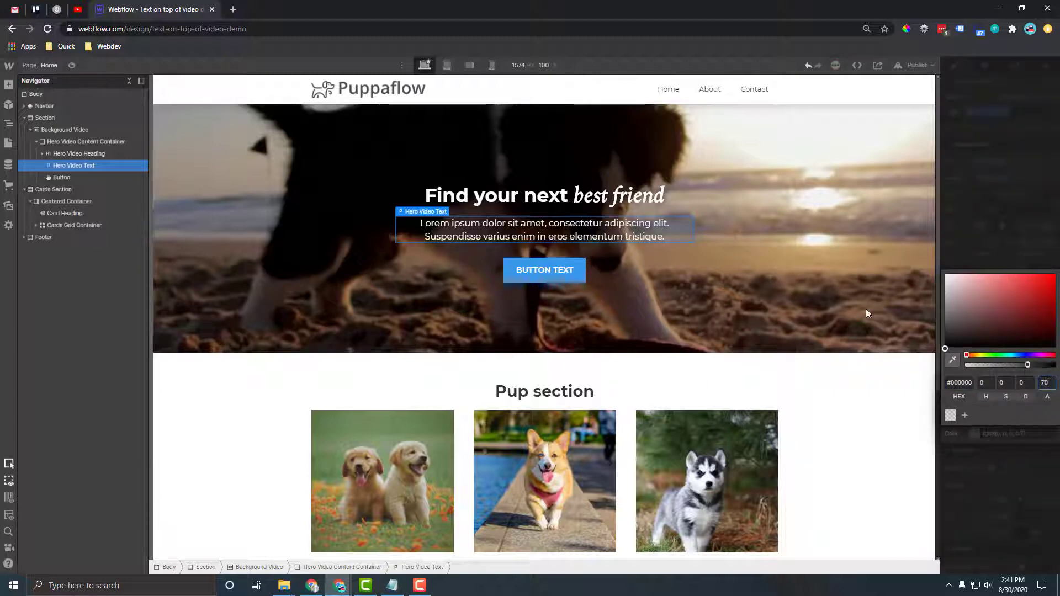
pyautogui.click(711, 203)
pyautogui.click(73, 65)
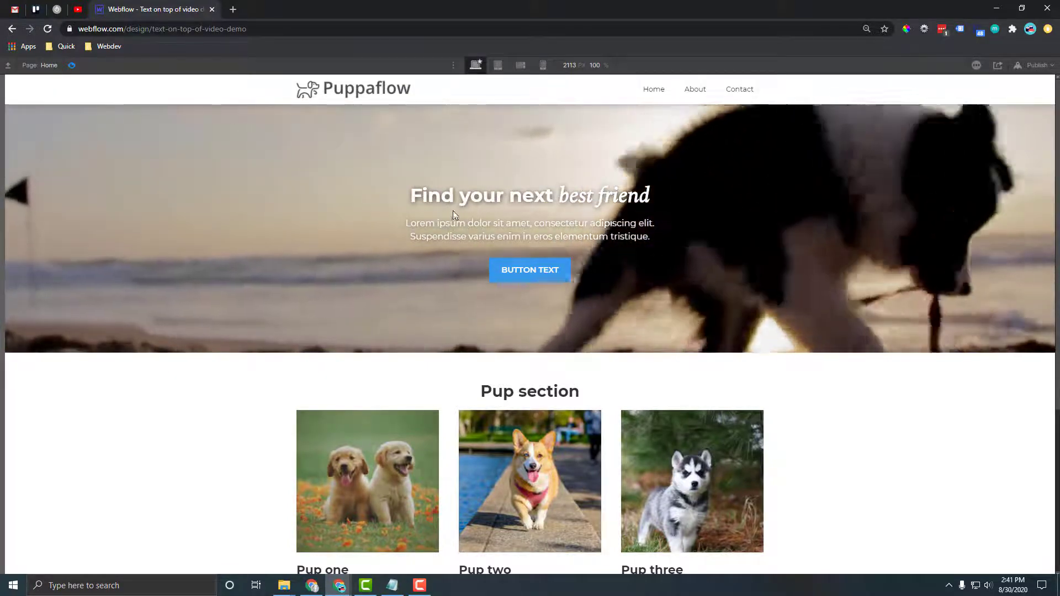
# Set the top and bottom padding of the Hero Video Content Container to 40 px.
pyautogui.click(74, 65)
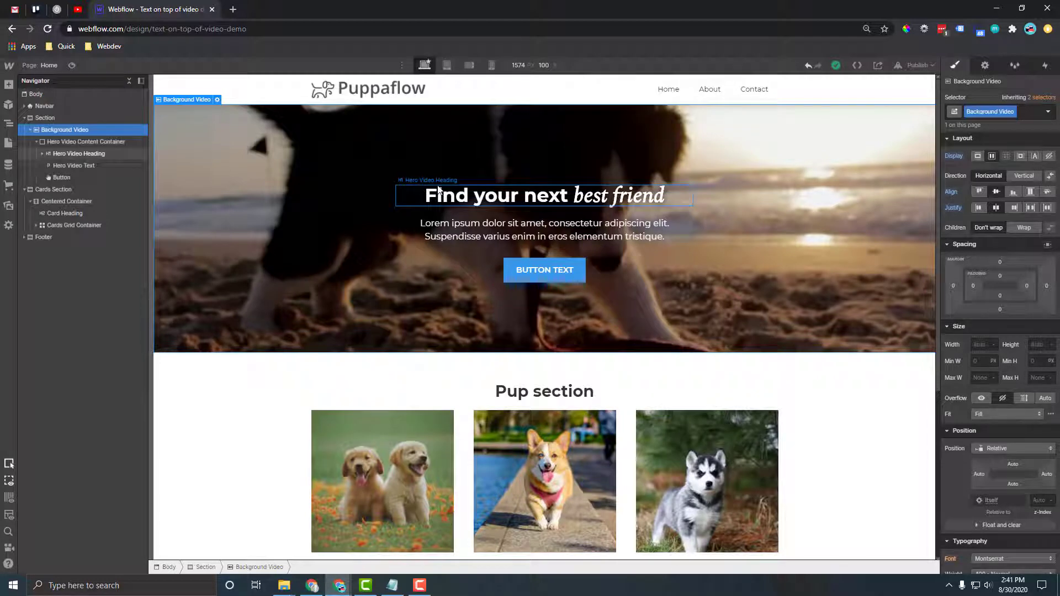
pyautogui.click(54, 141)
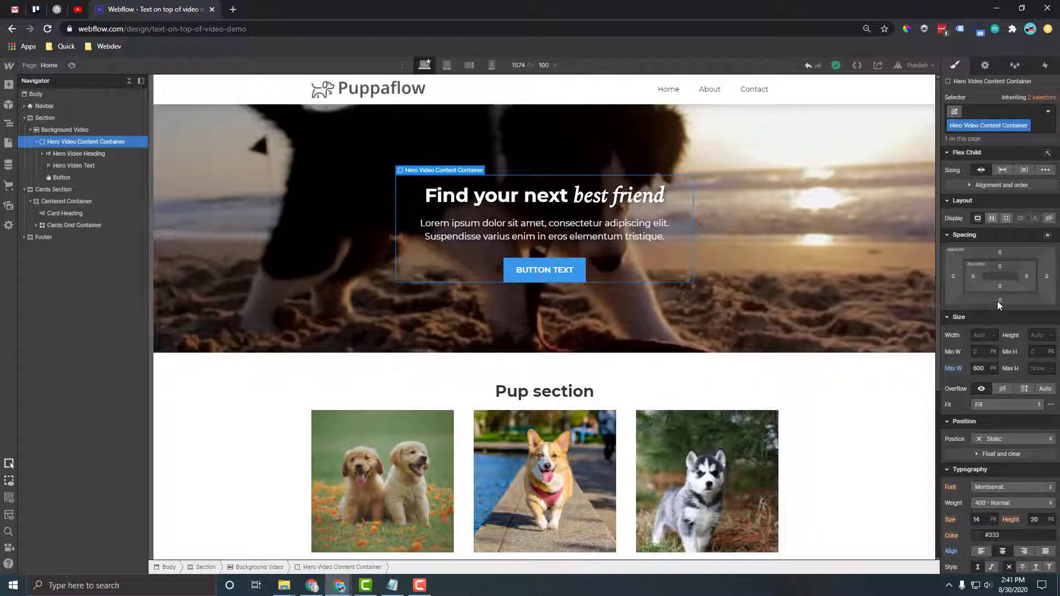
pyautogui.click(1000, 286)
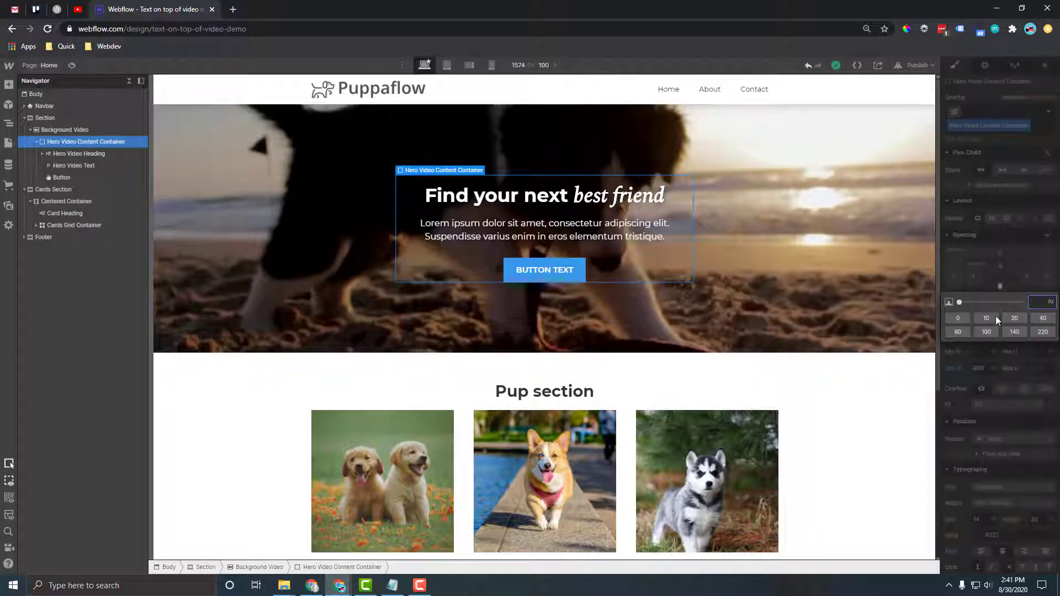
pyautogui.click(1042, 319)
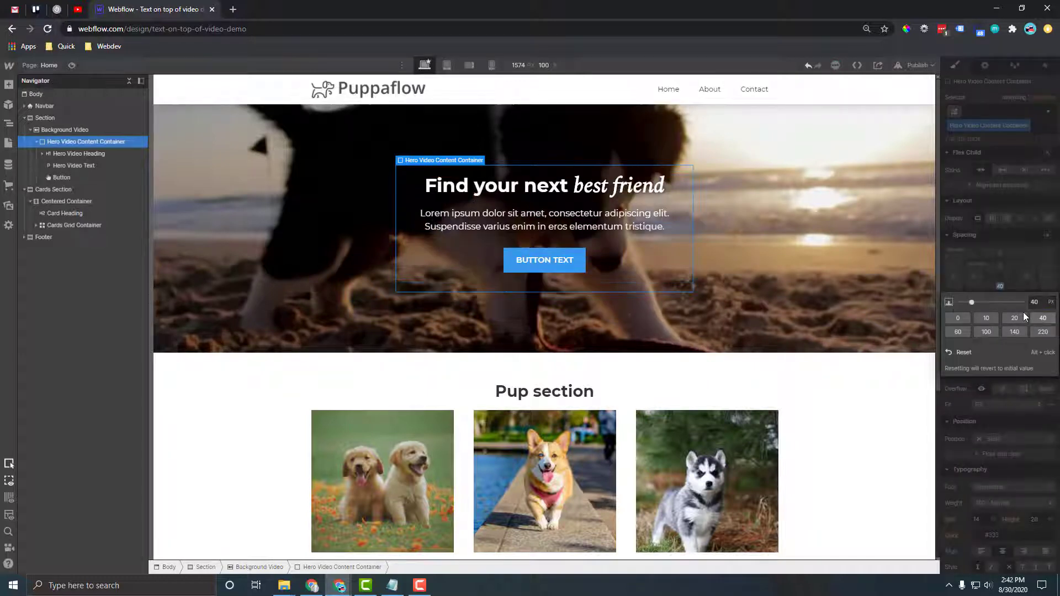
pyautogui.click(1000, 266)
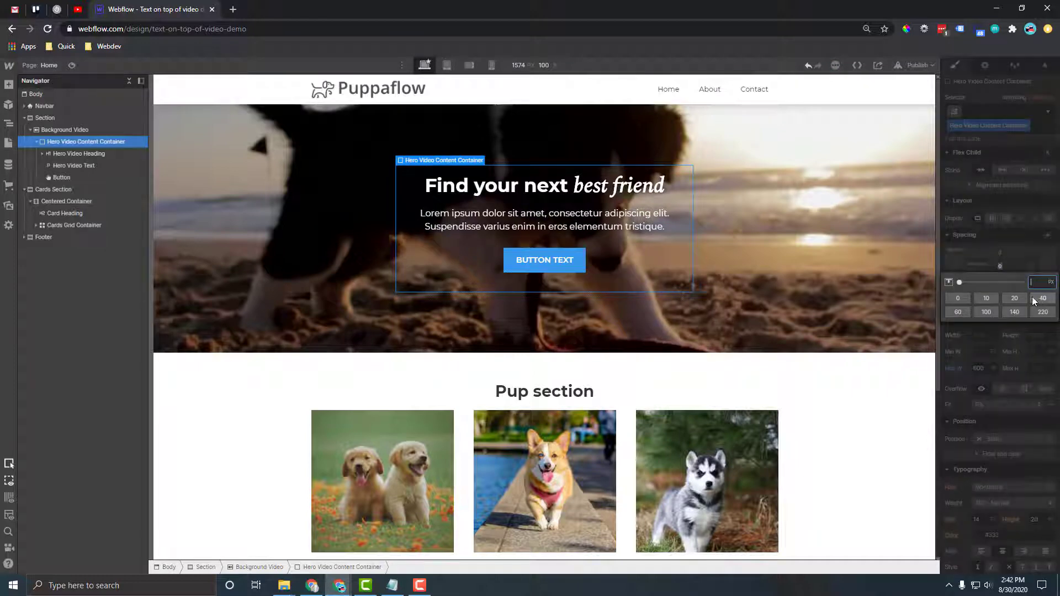
pyautogui.click(1032, 298)
pyautogui.click(999, 265)
pyautogui.click(1000, 264)
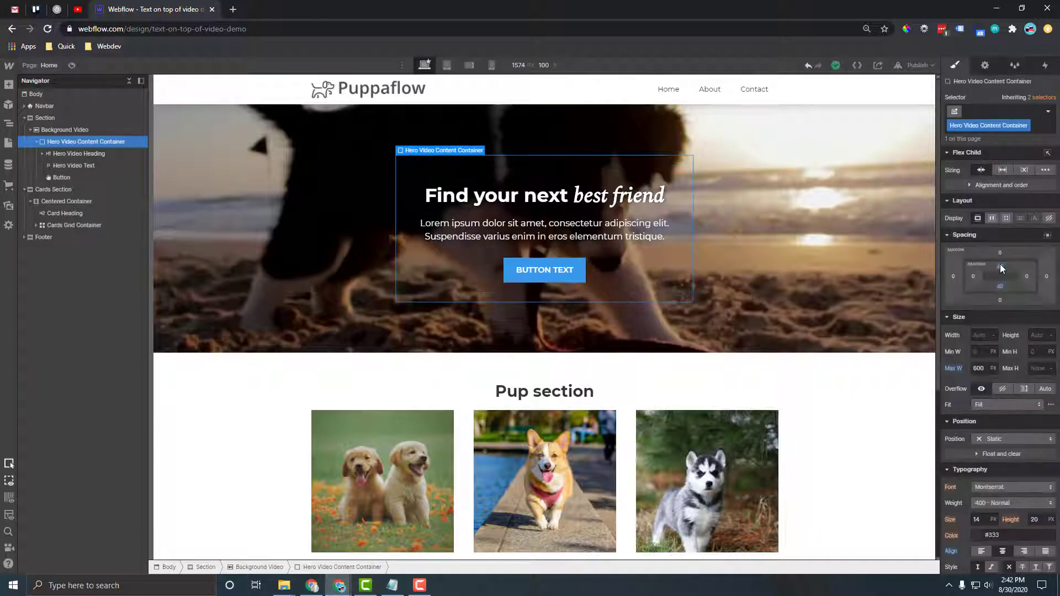
# Set the top margin of the hero video heading to 0.
pyautogui.click(498, 200)
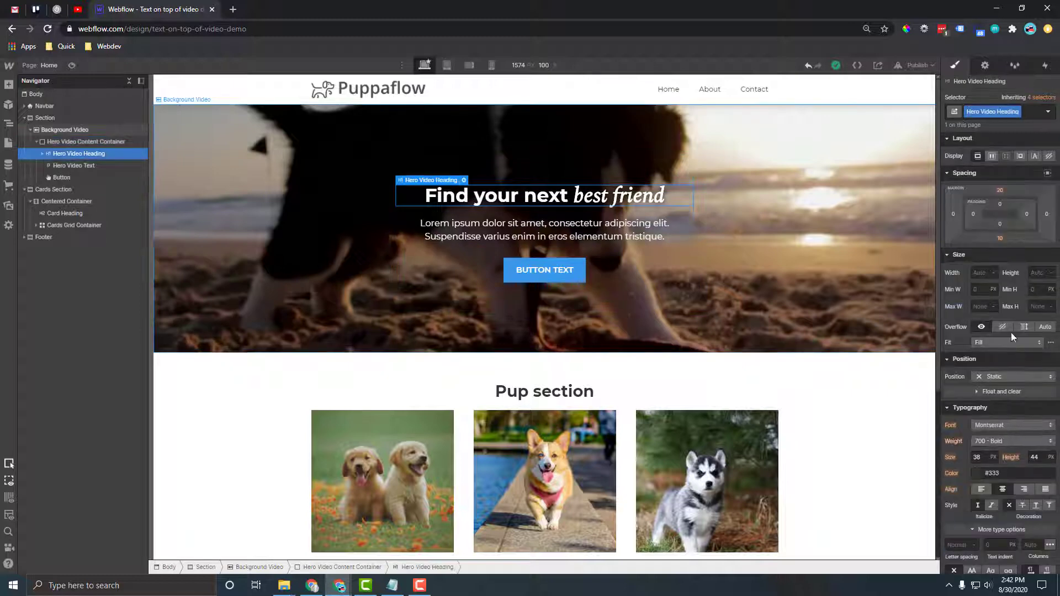
pyautogui.click(1003, 191)
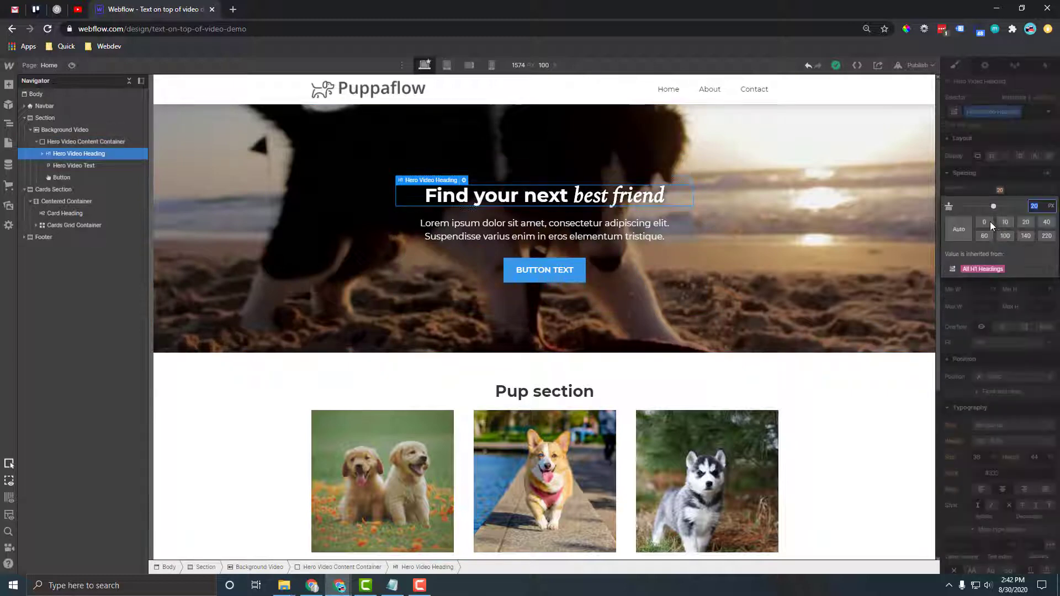
pyautogui.click(981, 217)
pyautogui.click(748, 201)
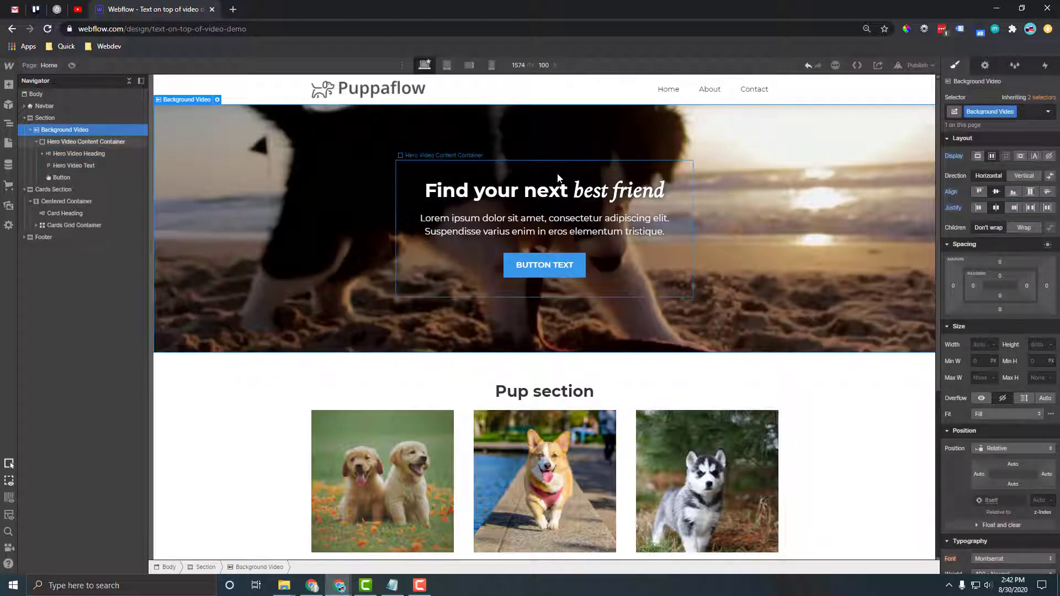
# Give the Hero Video Content Container a black background color at 50% opacity, and preview the page.
pyautogui.click(682, 254)
pyautogui.scroll(-5, 1024, 370)
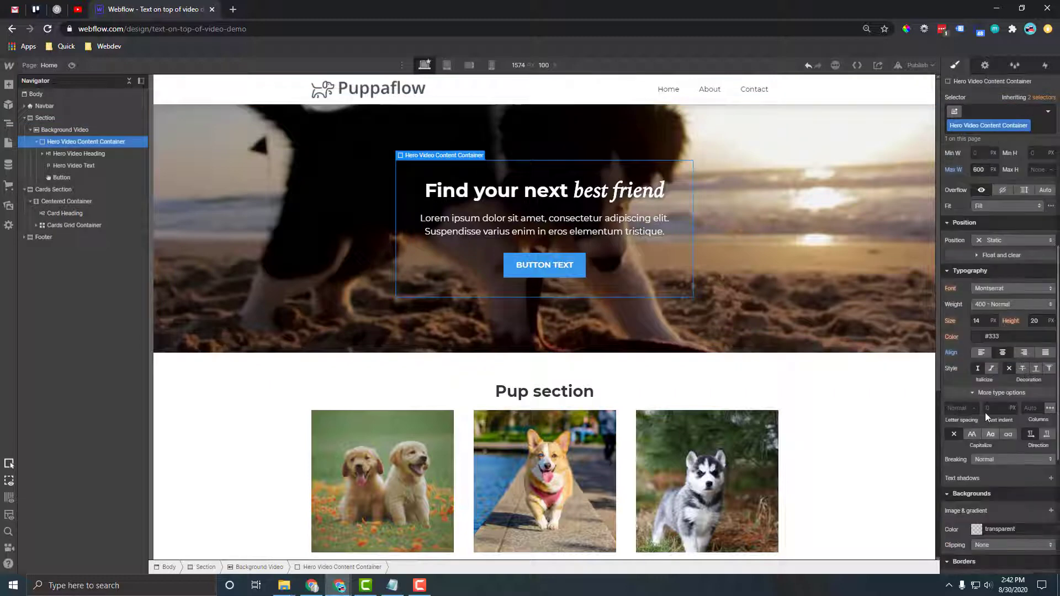
pyautogui.scroll(-2, 986, 413)
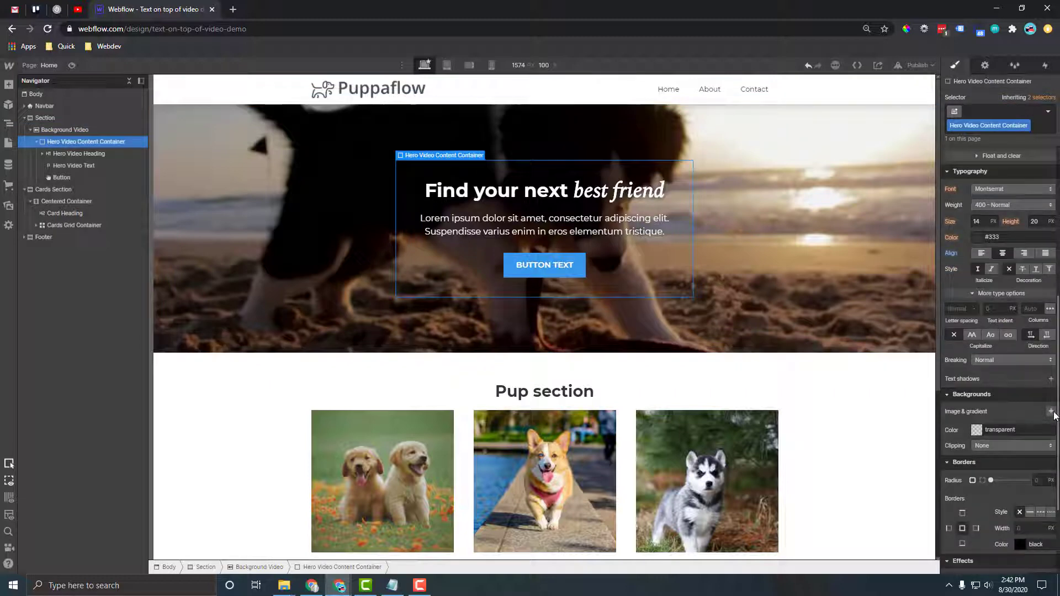
pyautogui.click(977, 432)
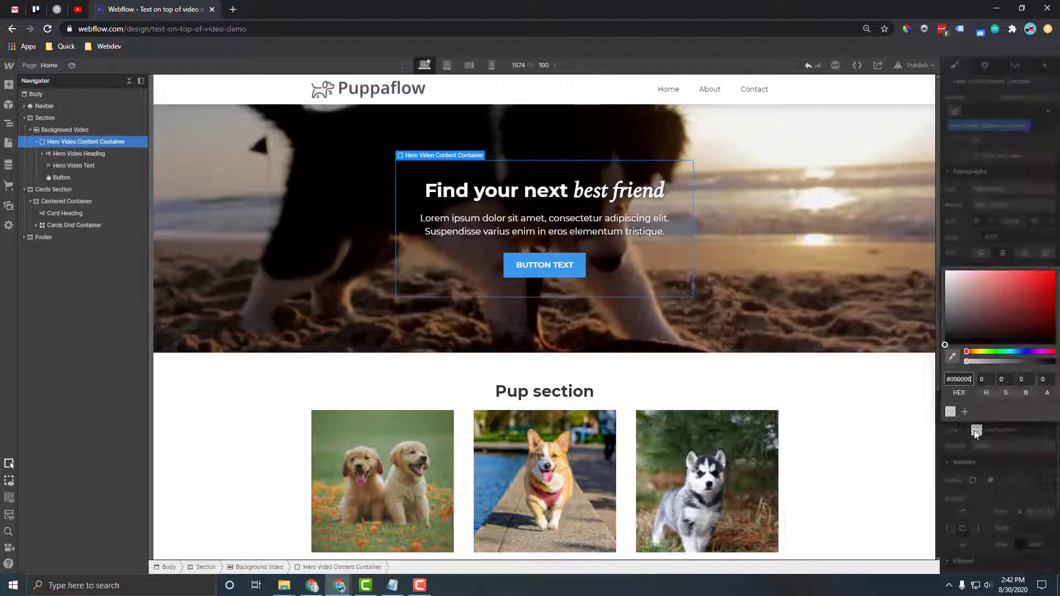
pyautogui.click(1046, 380)
pyautogui.write('80')
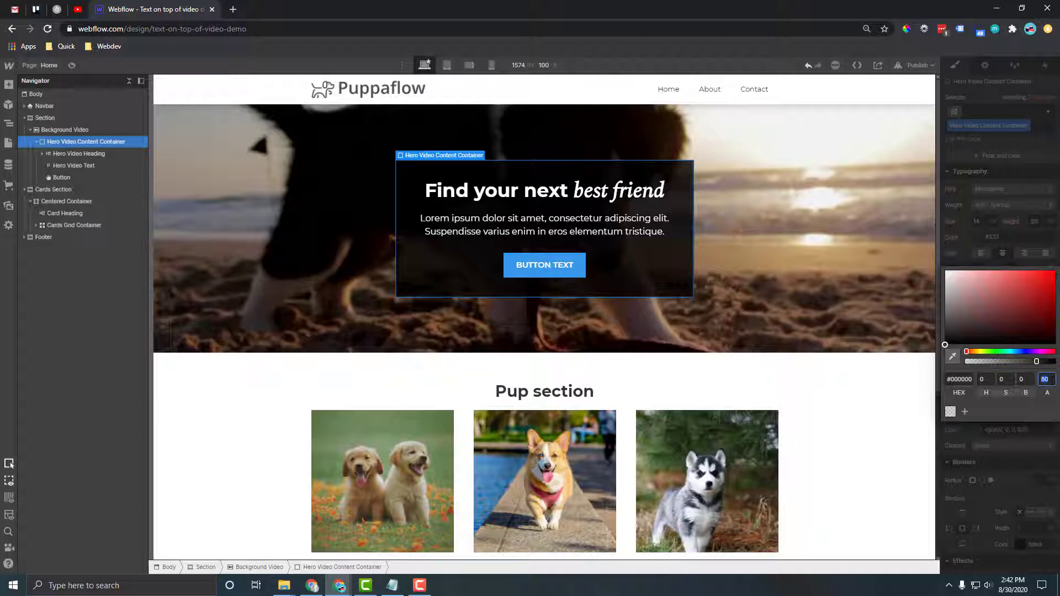
pyautogui.click(878, 434)
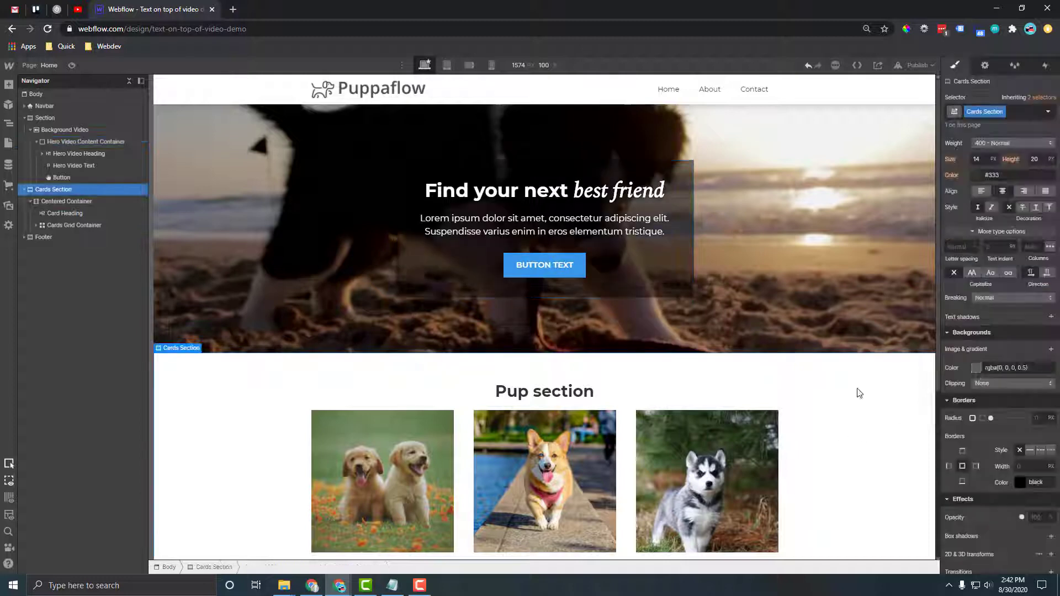
pyautogui.click(72, 67)
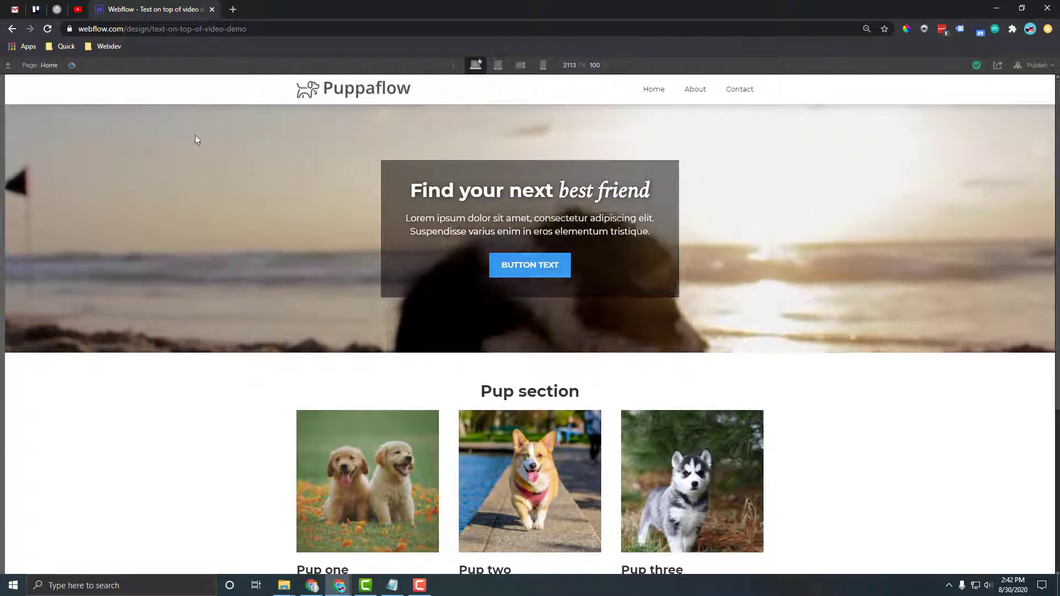
# Compare bottom and stretch alignment for the Background Video's content, keep bottom alignment, and preview the page.
pyautogui.hotkey('ctrl', 'shift', 'p')
pyautogui.click(425, 176)
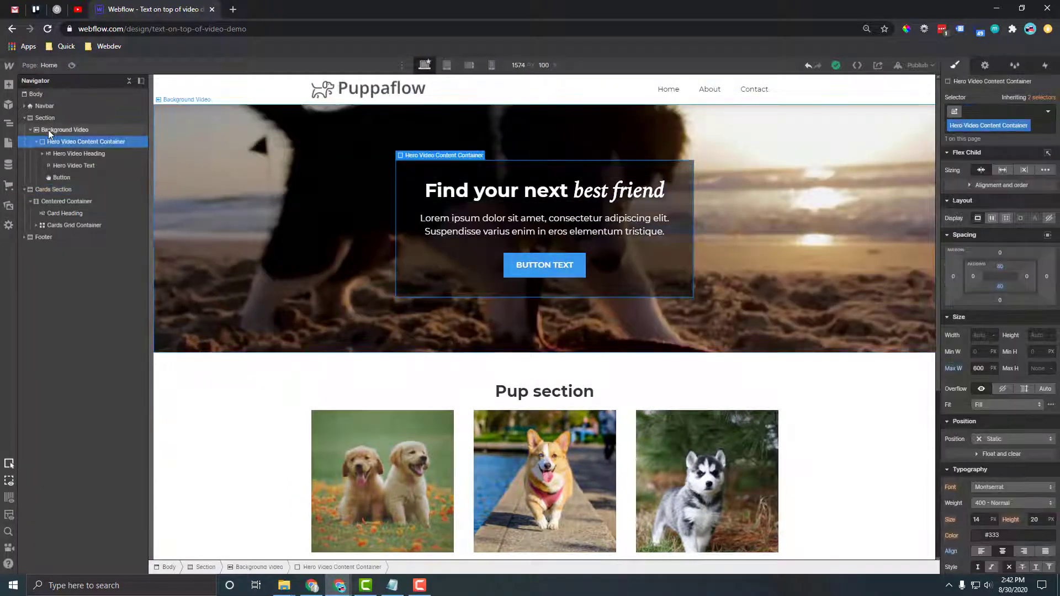
pyautogui.click(48, 130)
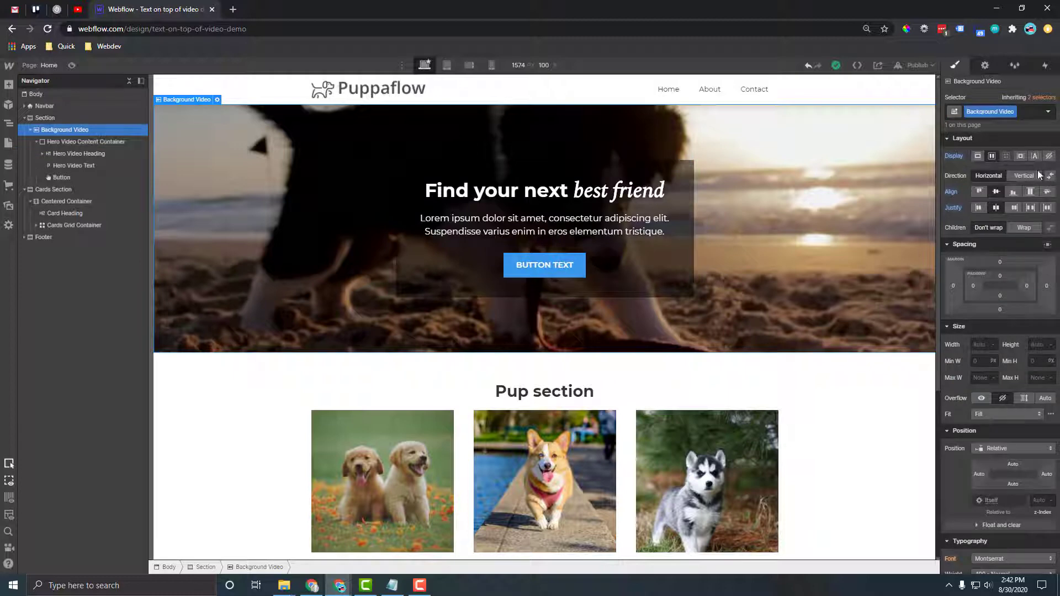
pyautogui.click(1014, 190)
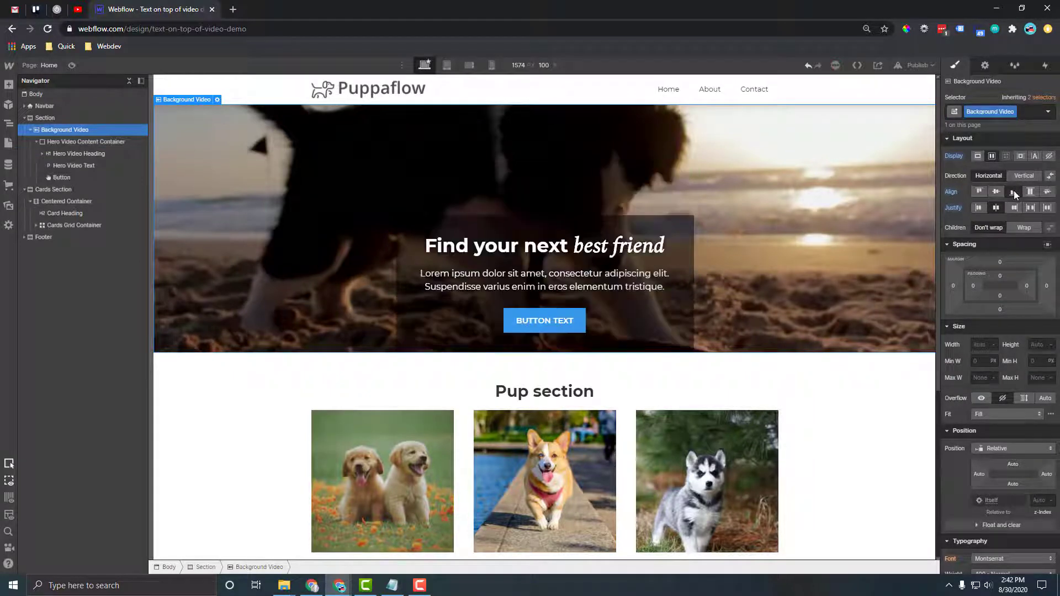
pyautogui.click(1032, 191)
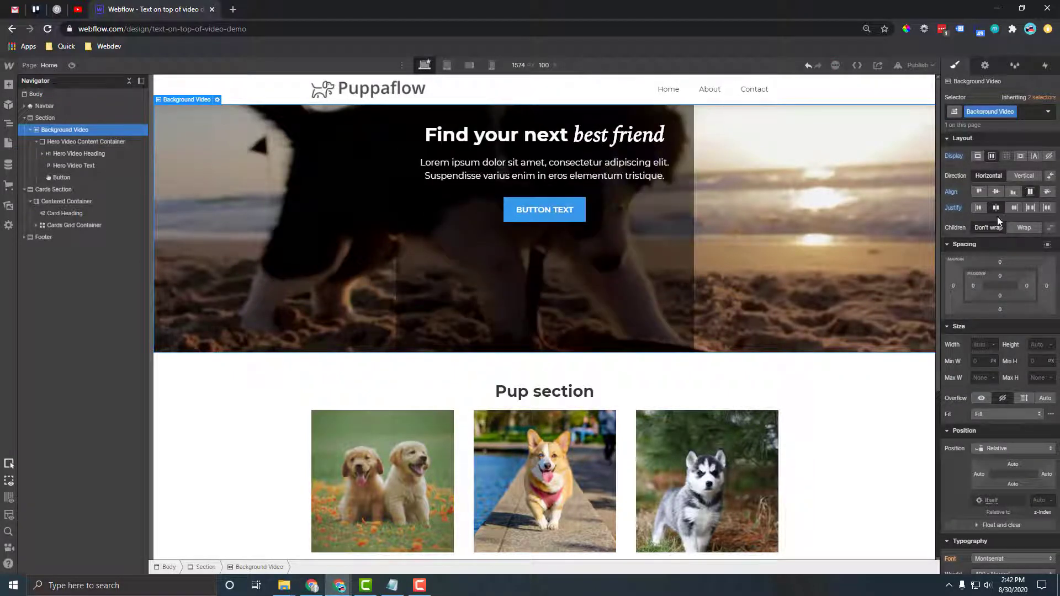
pyautogui.click(1013, 192)
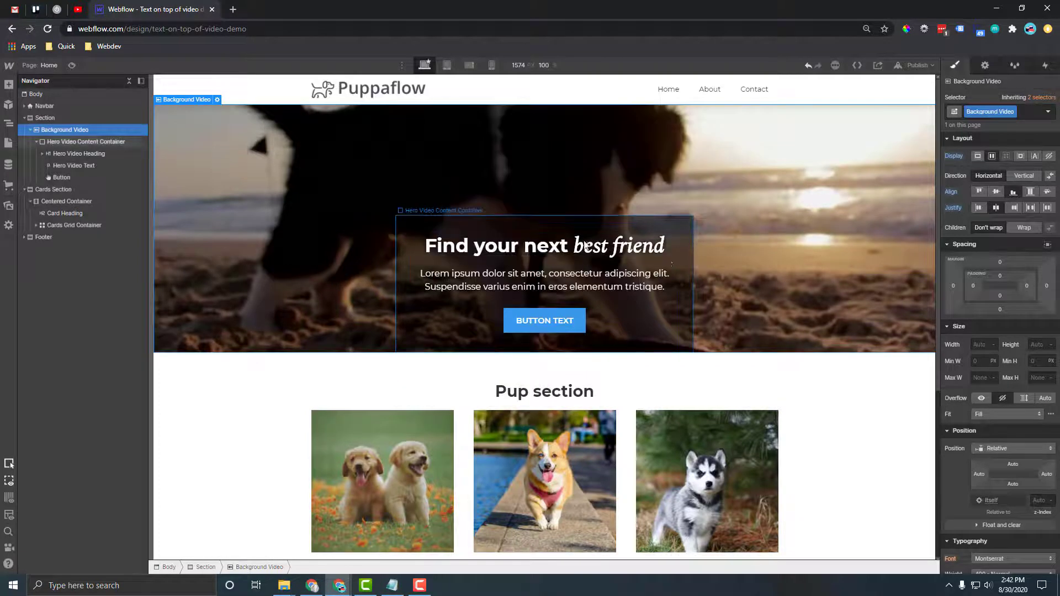
pyautogui.click(71, 65)
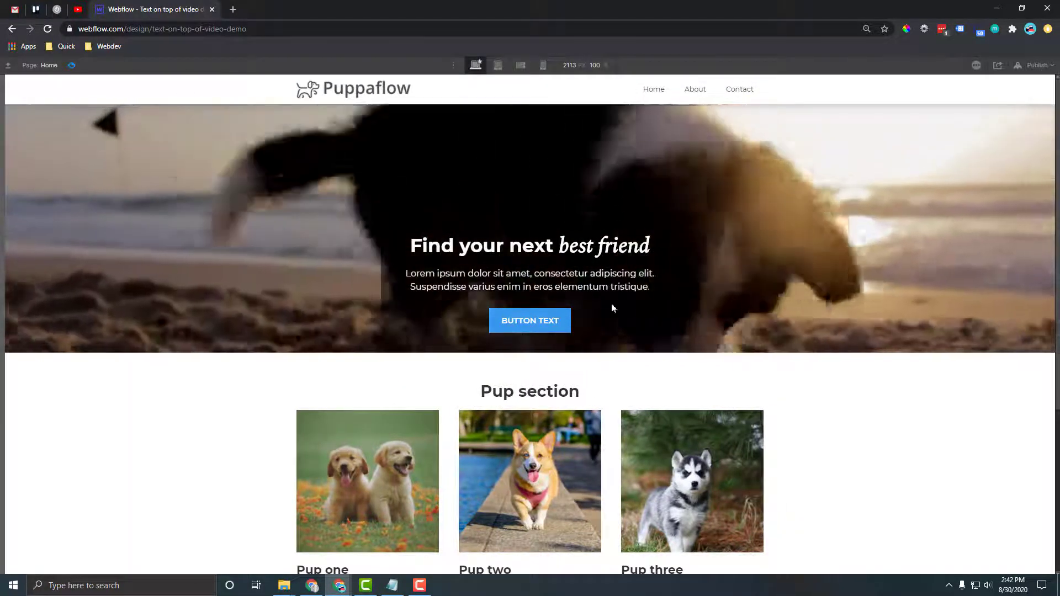
pyautogui.click(71, 66)
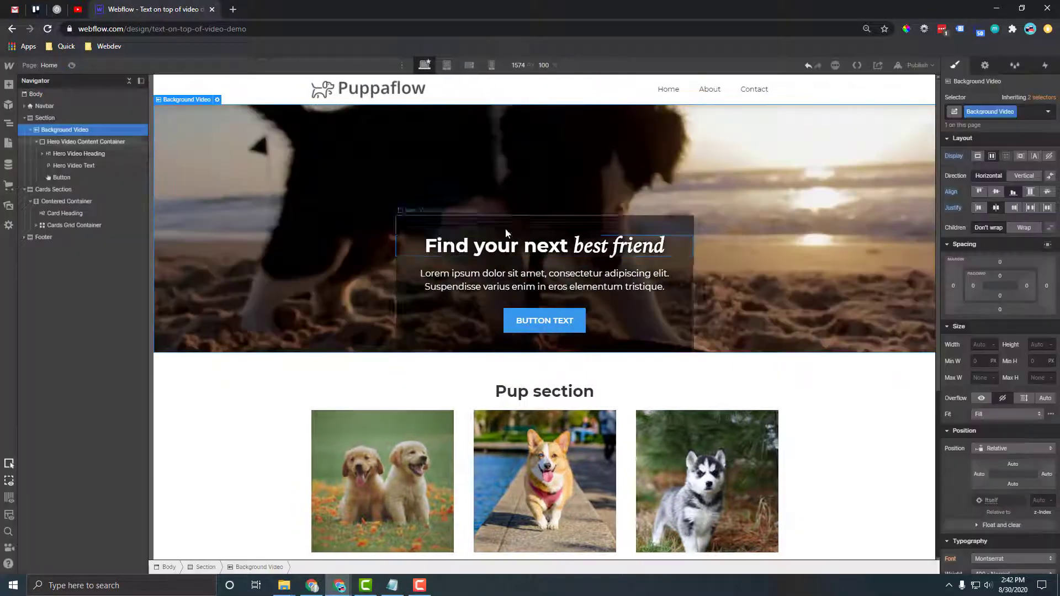
# Widen the Hero Video Content Container by its maximum width, trying 800 px and settling on 1200 px.
pyautogui.click(406, 231)
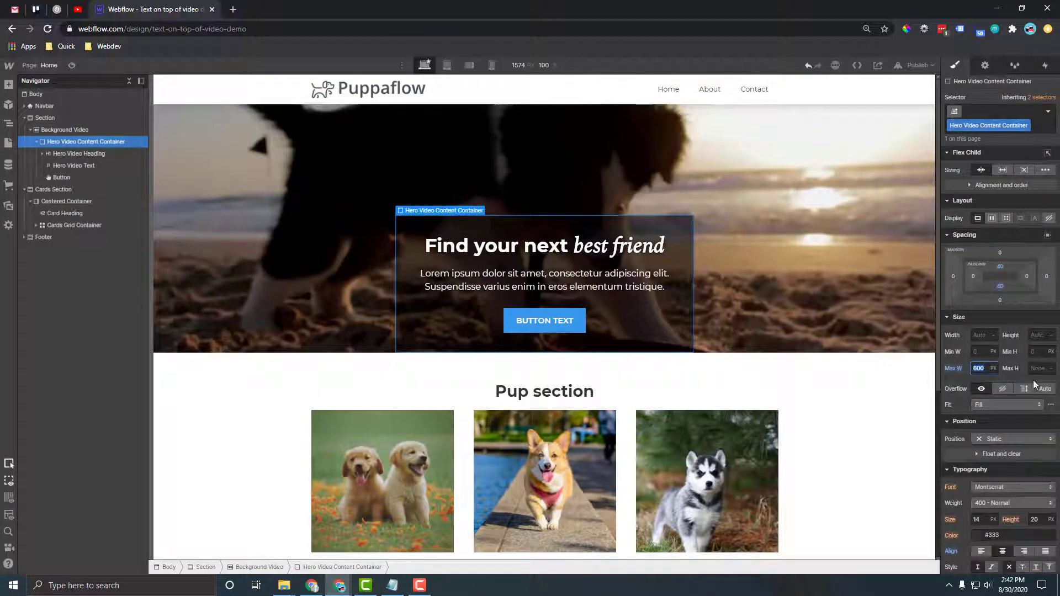
pyautogui.press('Up')
pyautogui.press('Up')
pyautogui.press('Up')
pyautogui.press('Up')
pyautogui.press('Up')
pyautogui.press('Up')
pyautogui.press('Up')
pyautogui.press('Up')
pyautogui.press('Up')
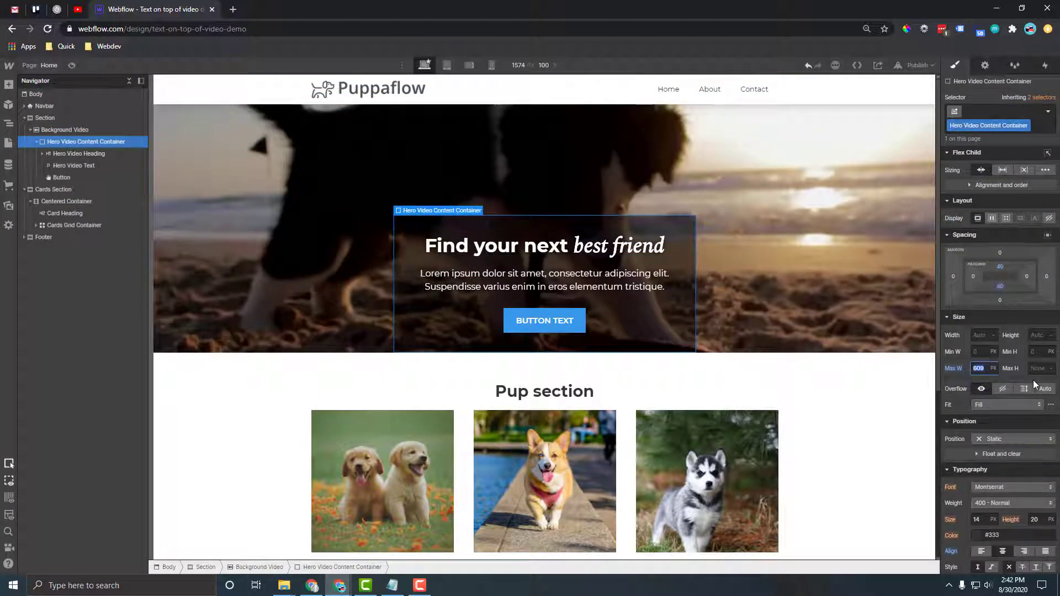
pyautogui.write('800')
pyautogui.press('Return')
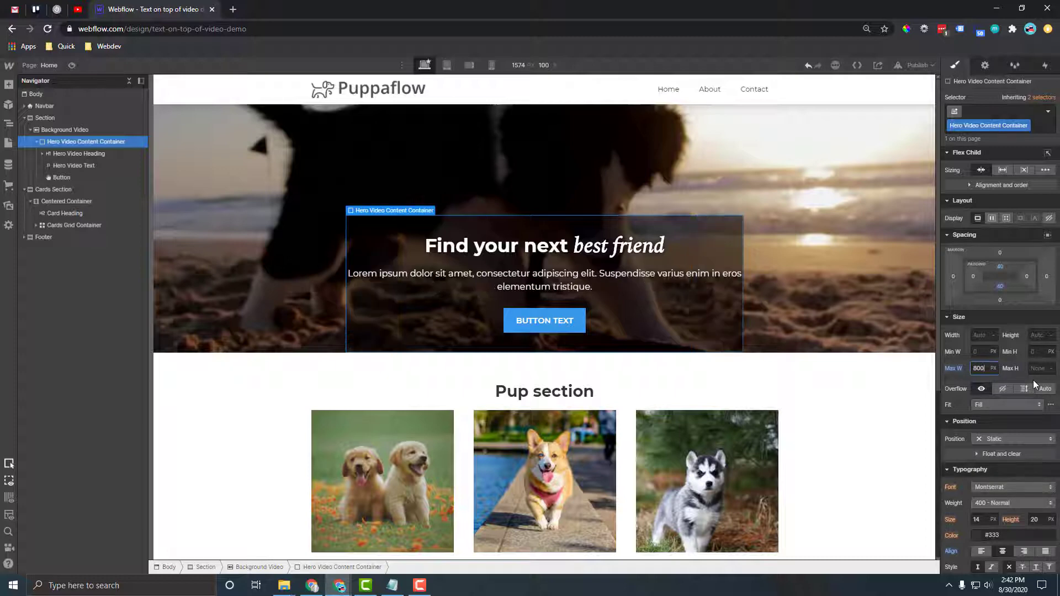
pyautogui.write('1200')
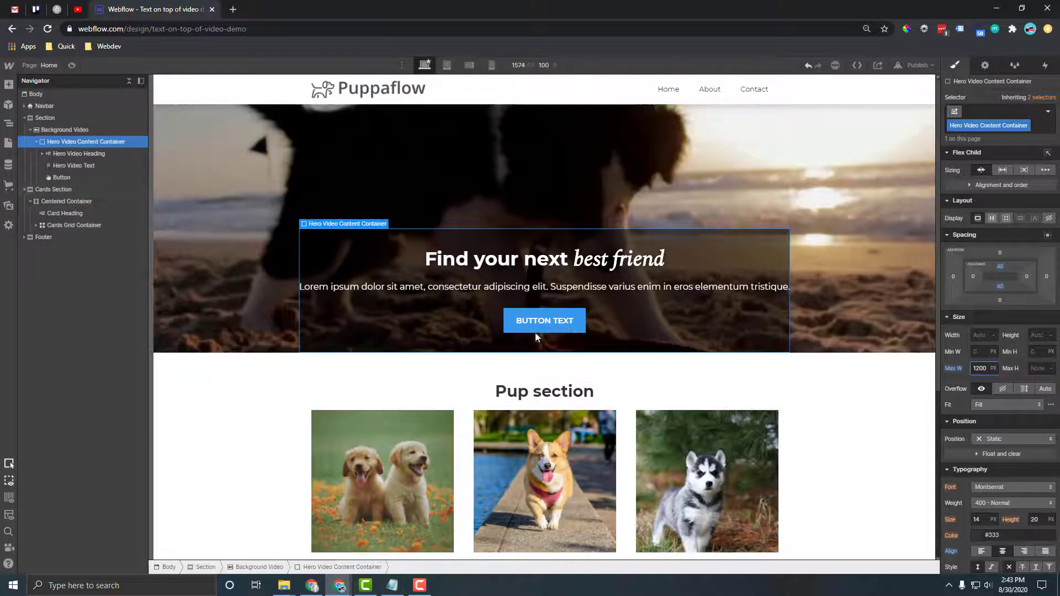
# Set the left and right padding of the Hero Video Content Container to 40 px, and preview the page.
pyautogui.click(974, 277)
pyautogui.click(1033, 305)
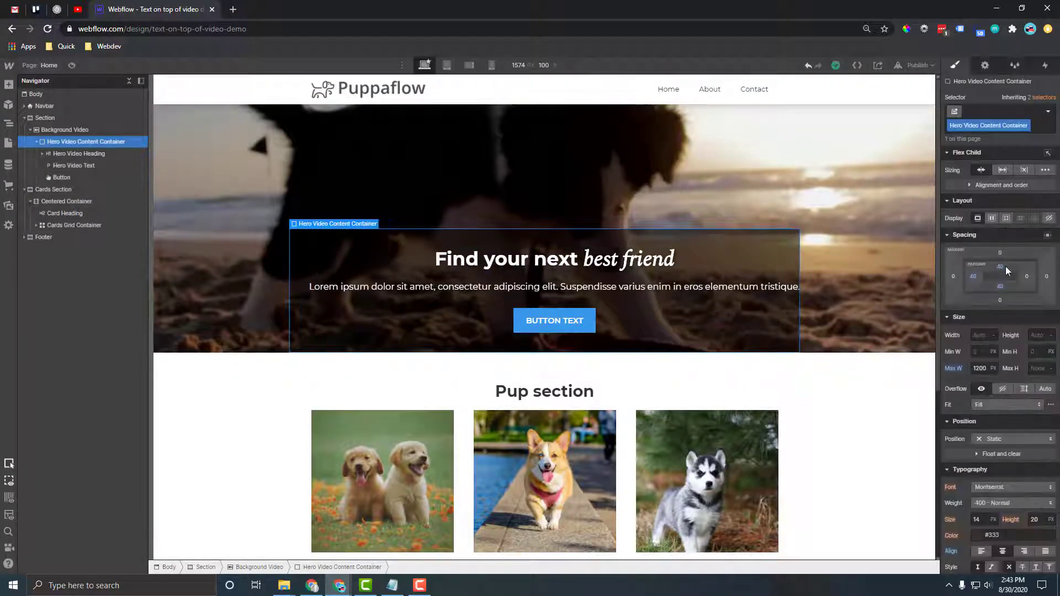
pyautogui.click(1026, 276)
pyautogui.click(1013, 306)
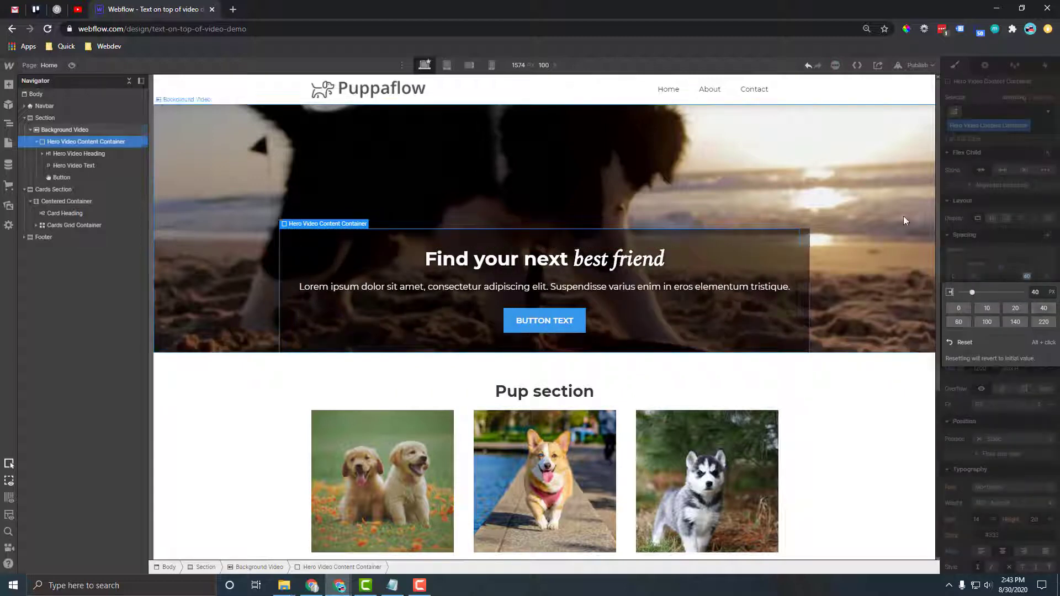
pyautogui.click(422, 203)
pyautogui.click(71, 65)
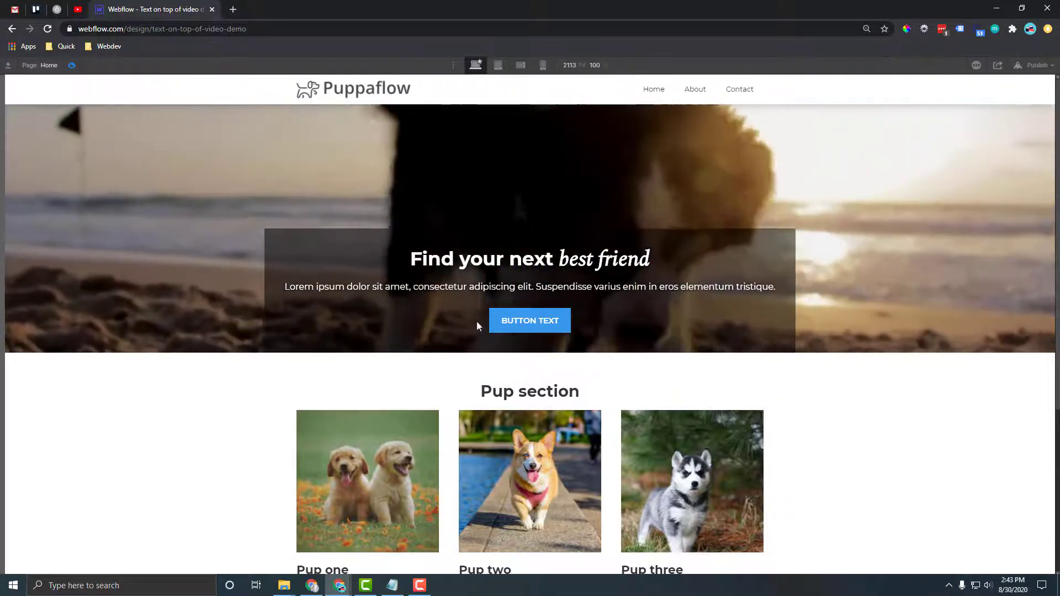
pyautogui.click(72, 65)
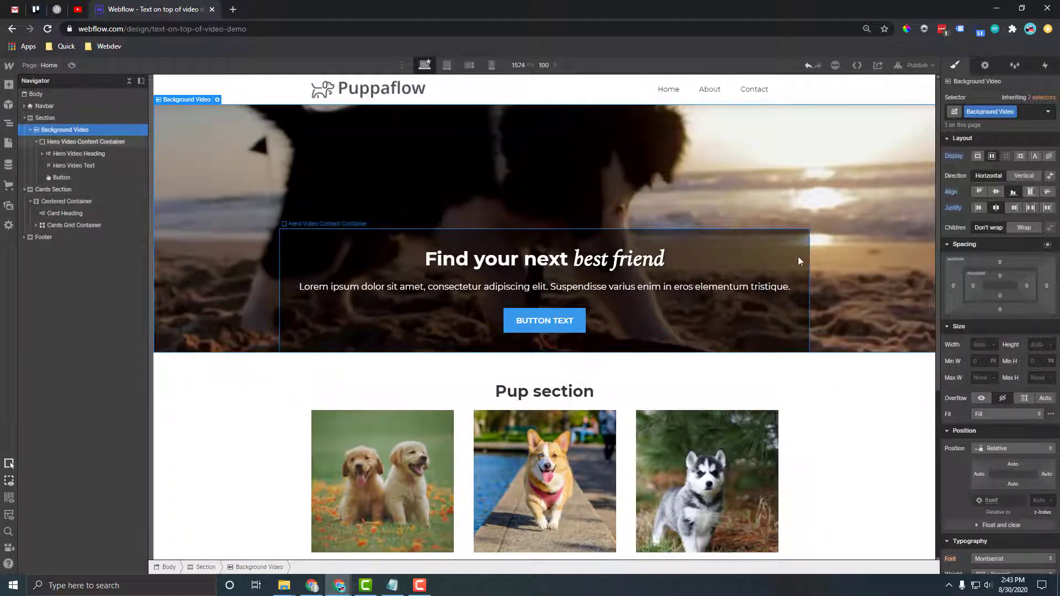
pyautogui.click(850, 475)
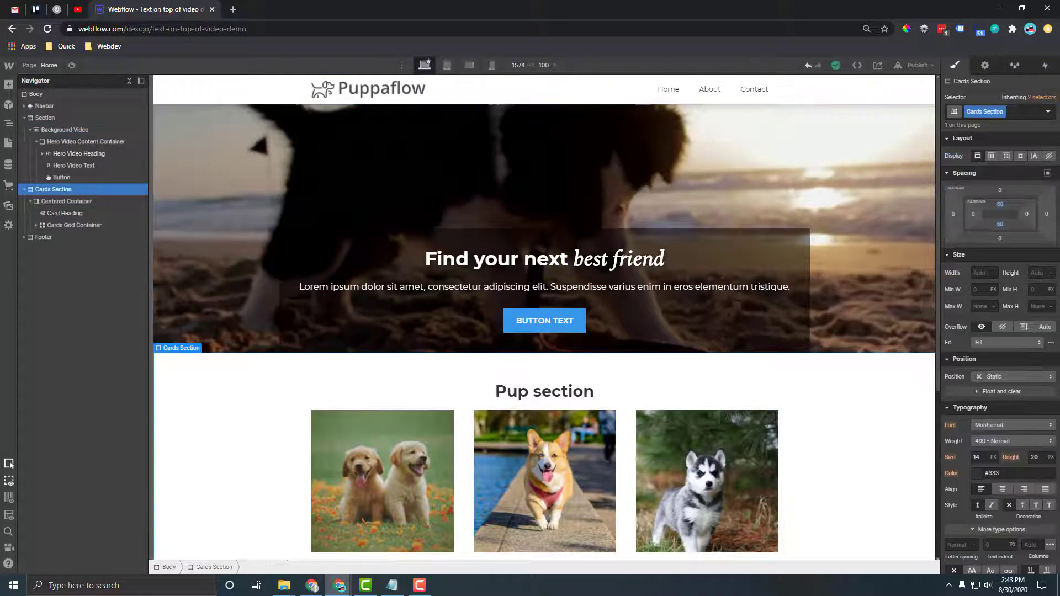